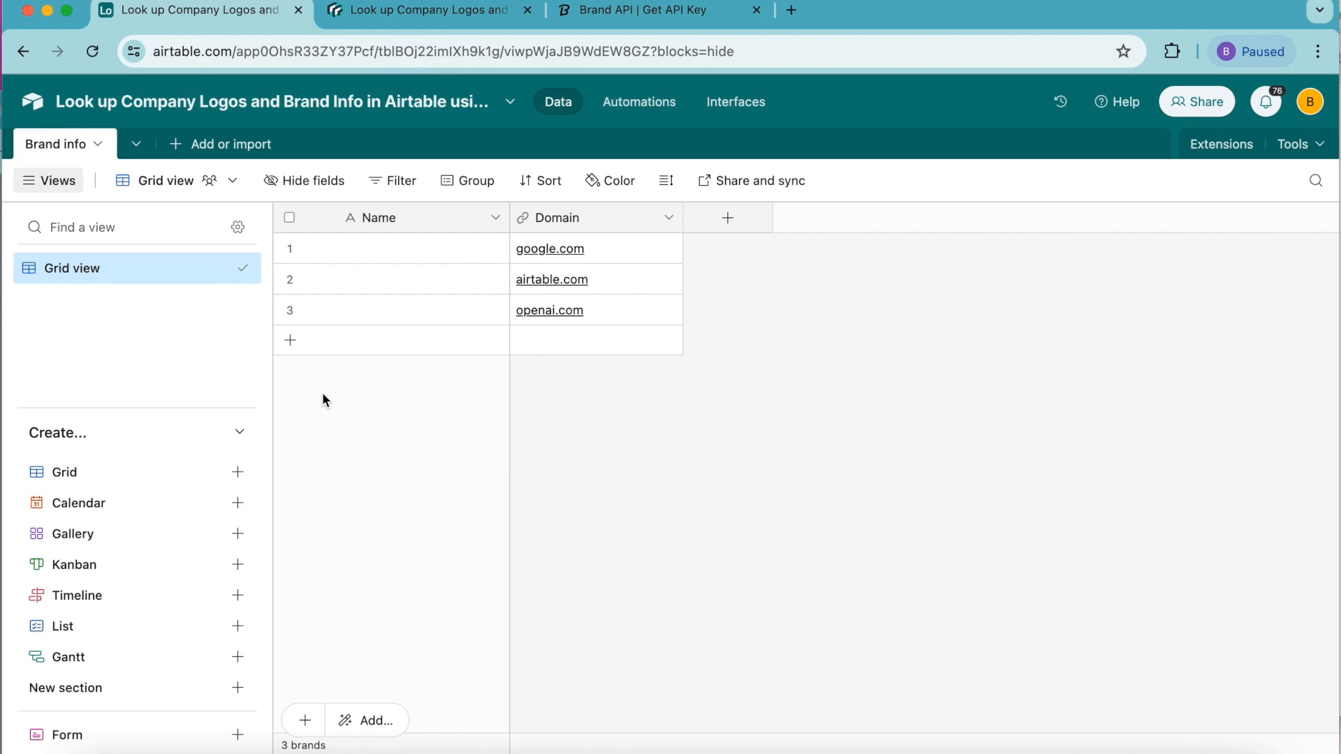
# Step: Check the Brand info table's name and the Domain field's type without changing either
pyautogui.doubleClick(66, 147)
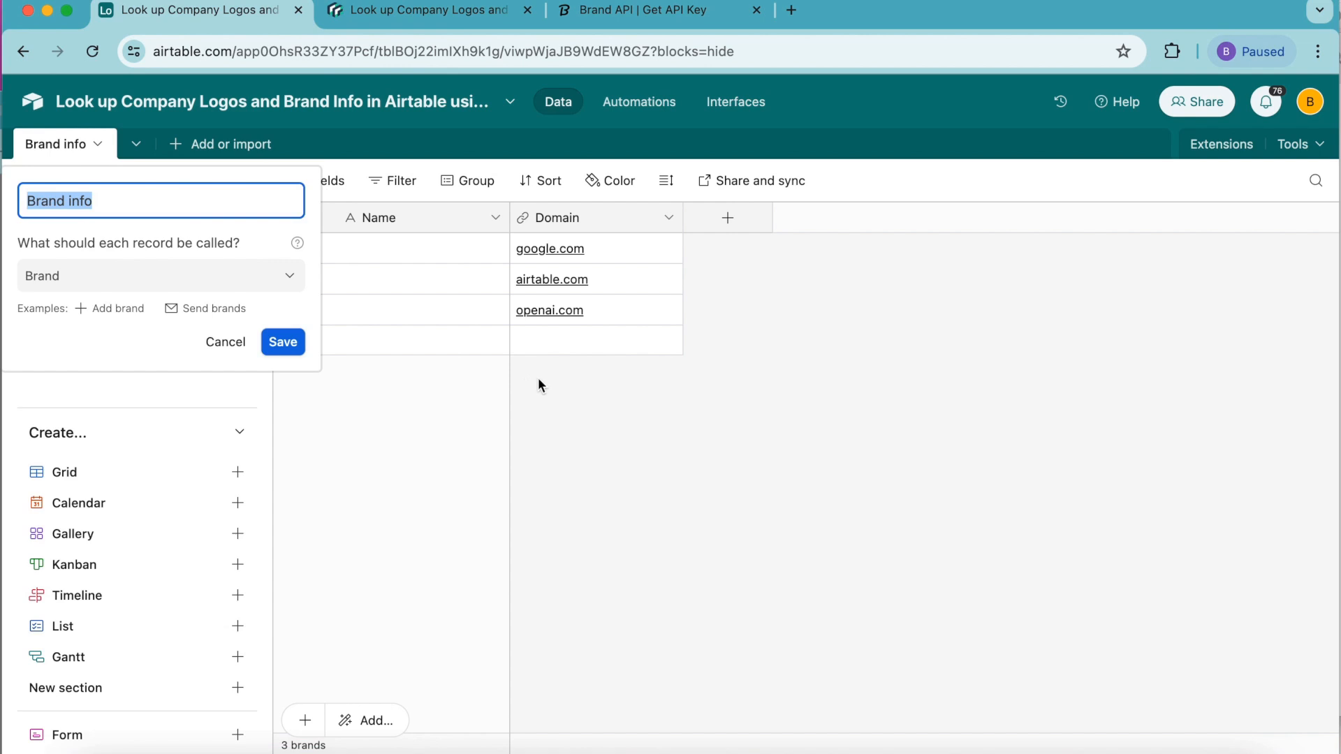
pyautogui.click(575, 209)
pyautogui.doubleClick(567, 214)
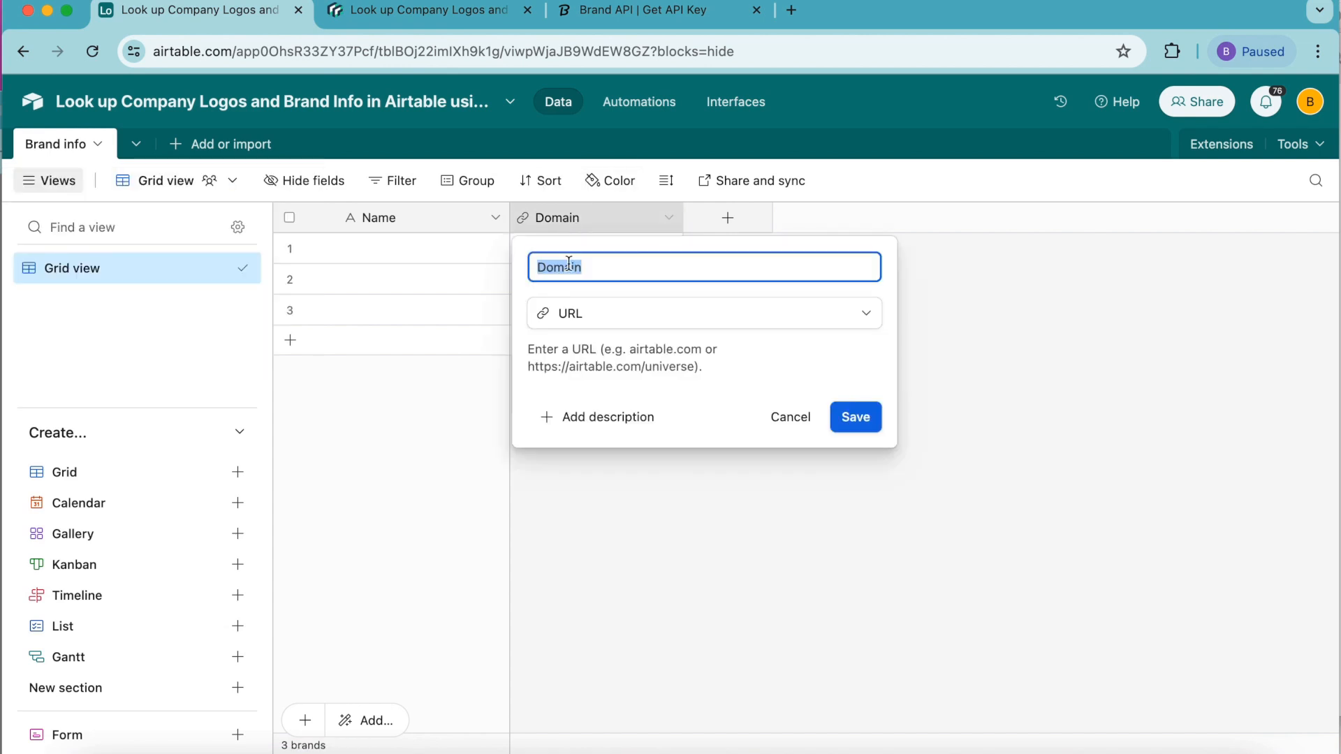
pyautogui.click(739, 561)
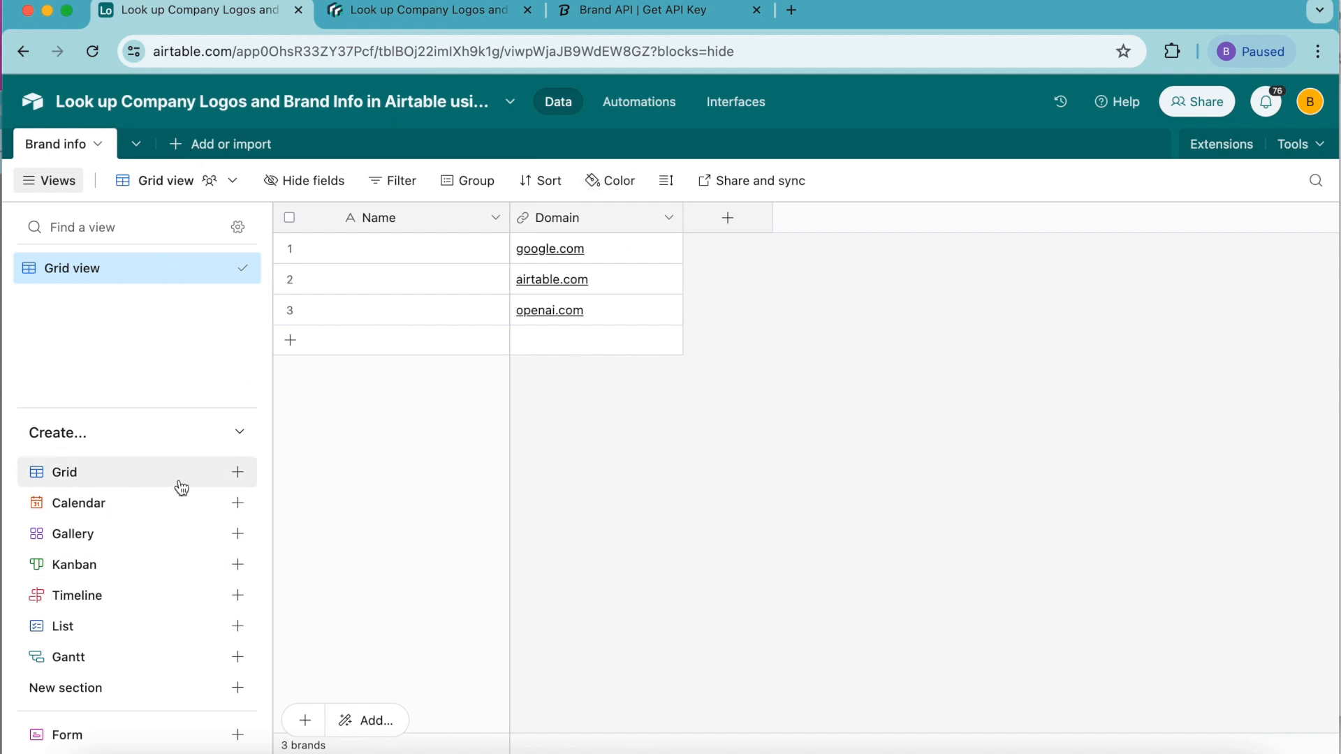
# Step: Create a collaborative grid view named "Needs info" in the Brand info table
pyautogui.click(238, 472)
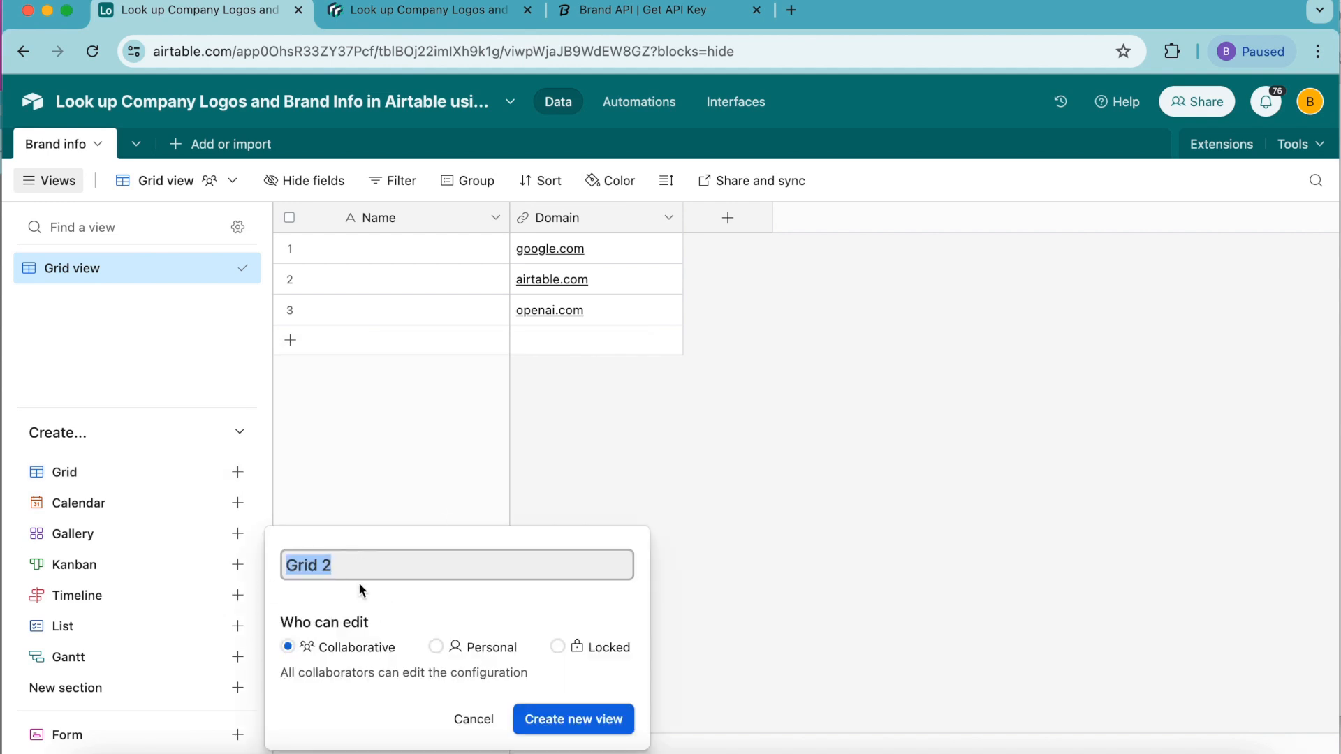
pyautogui.write('Needs info')
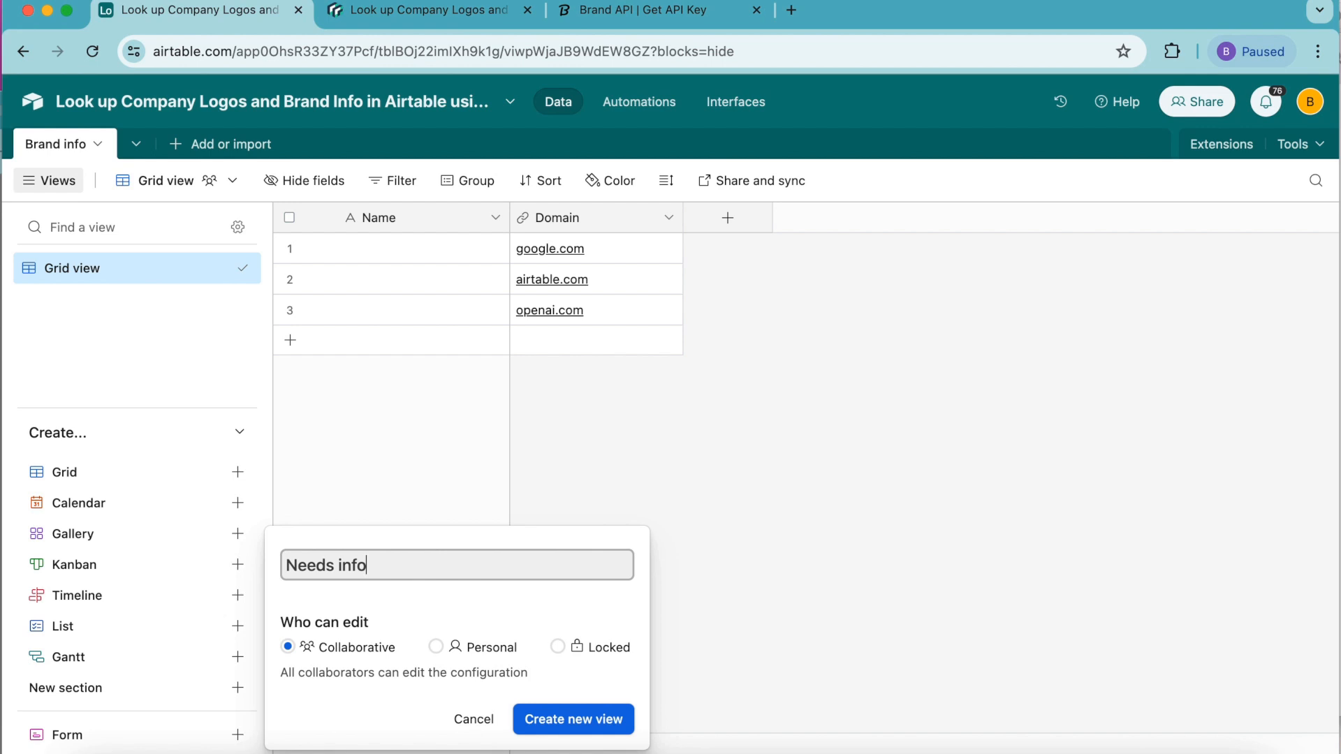
pyautogui.click(559, 725)
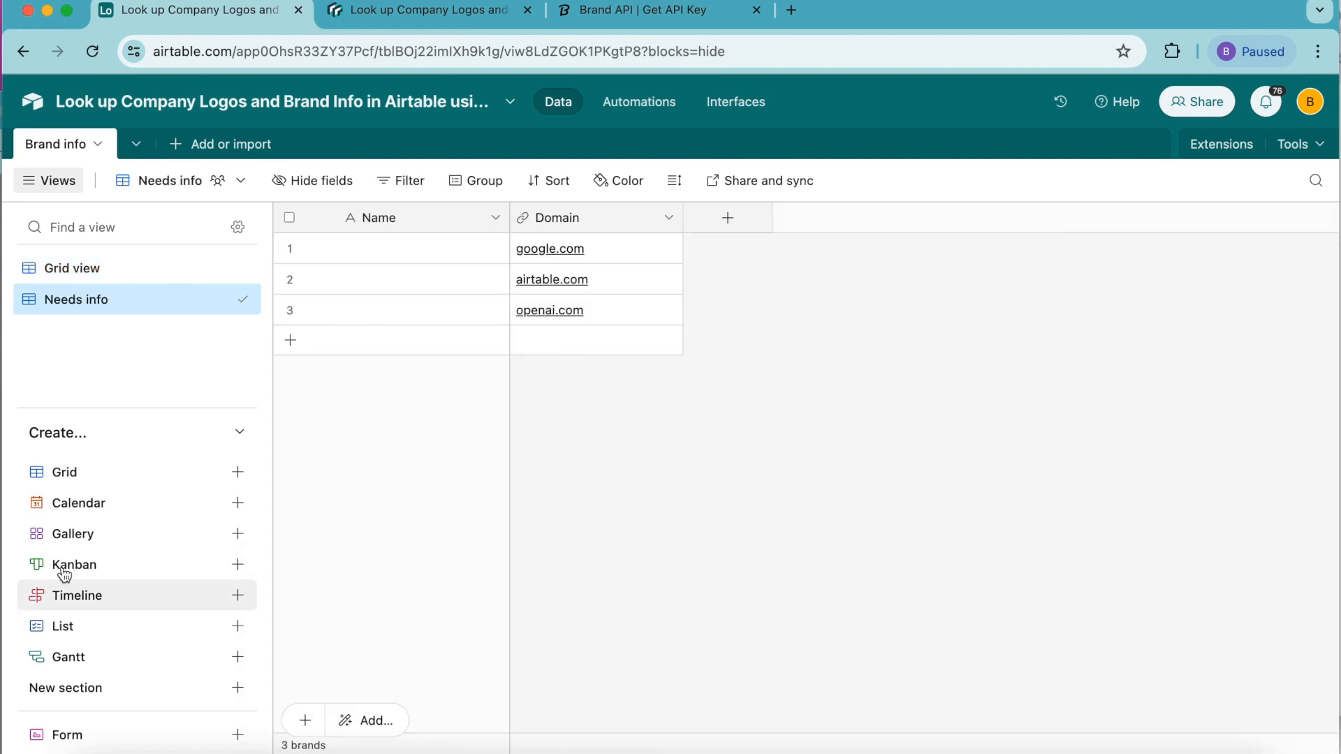
# Step: Filter the Needs info view to records where Name is empty and Domain is not empty
pyautogui.click(389, 184)
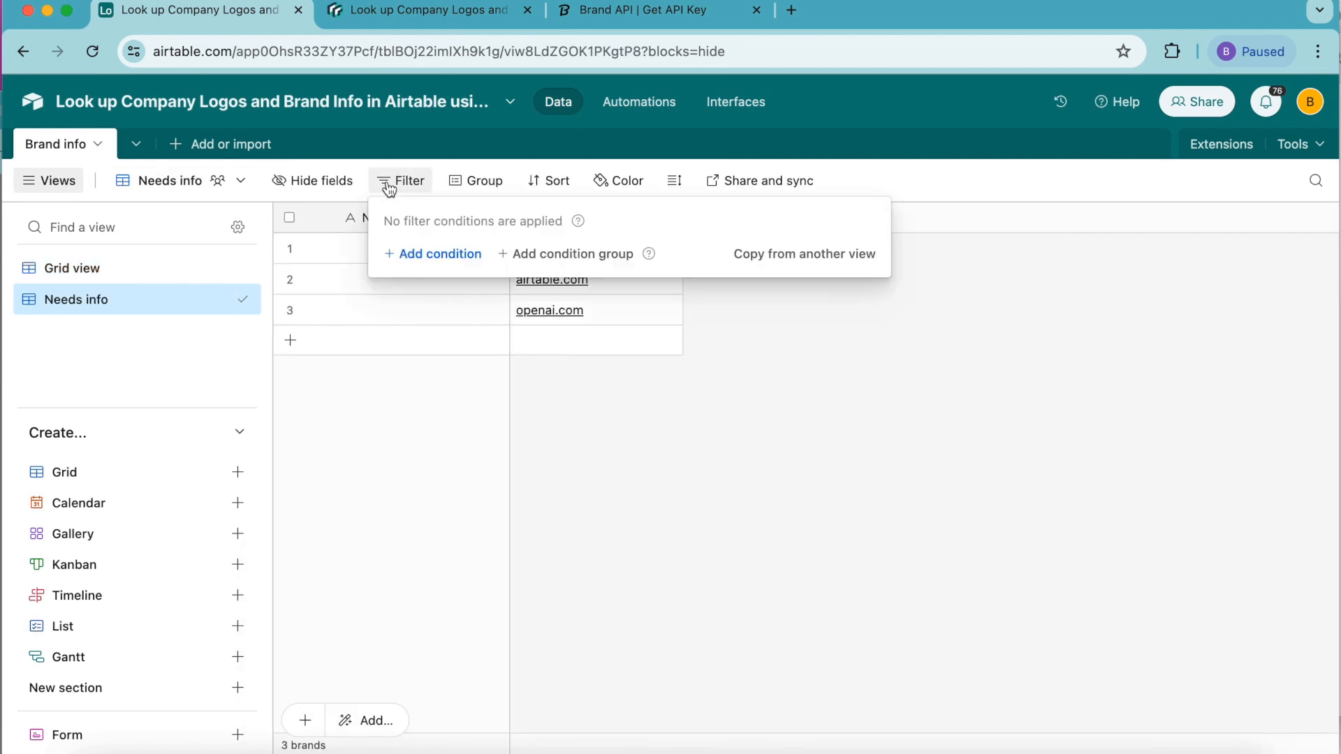
pyautogui.click(391, 254)
pyautogui.click(411, 294)
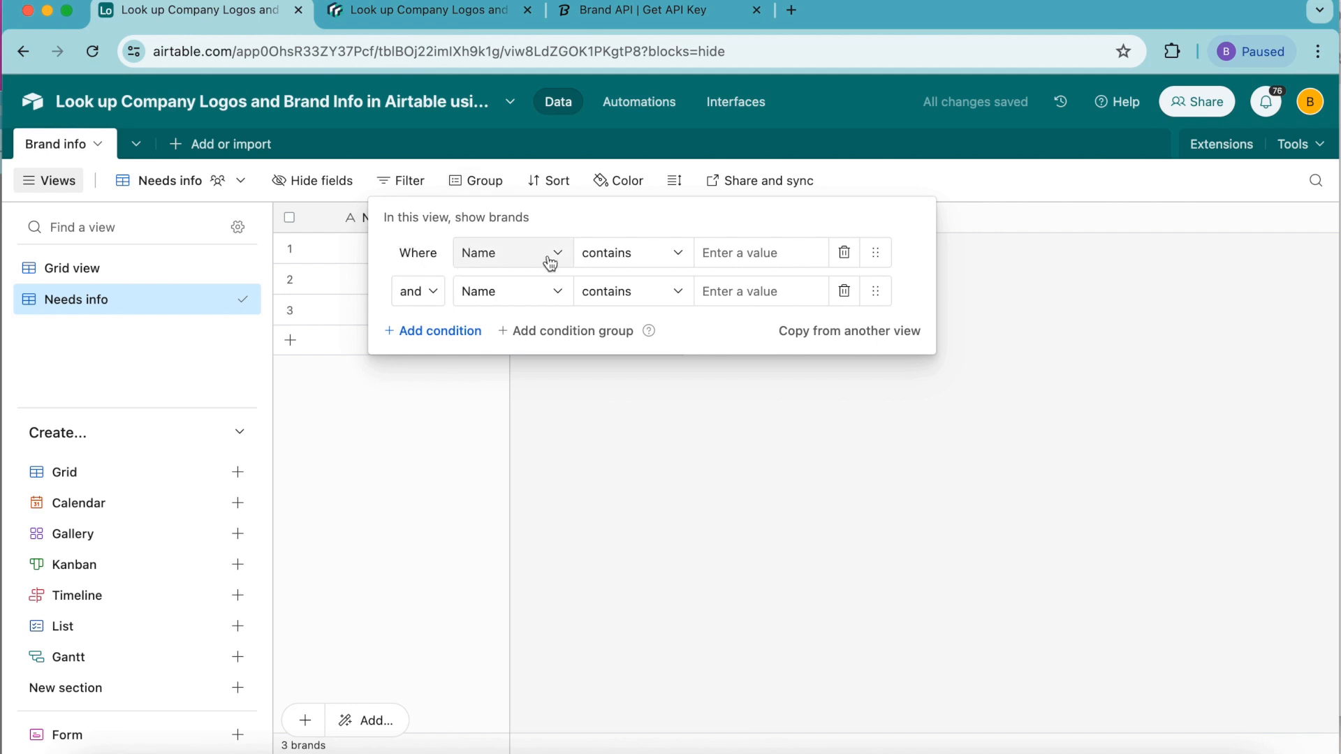
pyautogui.click(600, 260)
pyautogui.click(618, 461)
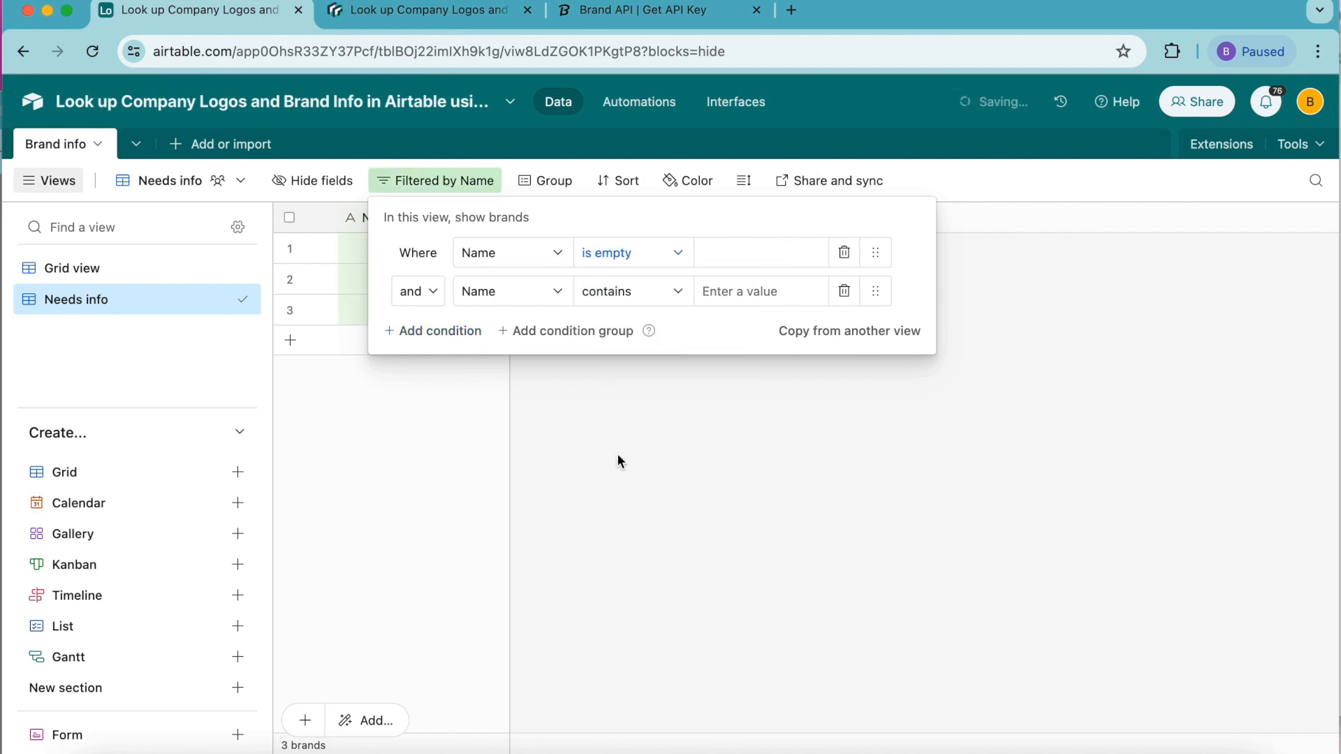
pyautogui.click(509, 292)
pyautogui.click(517, 403)
pyautogui.click(625, 292)
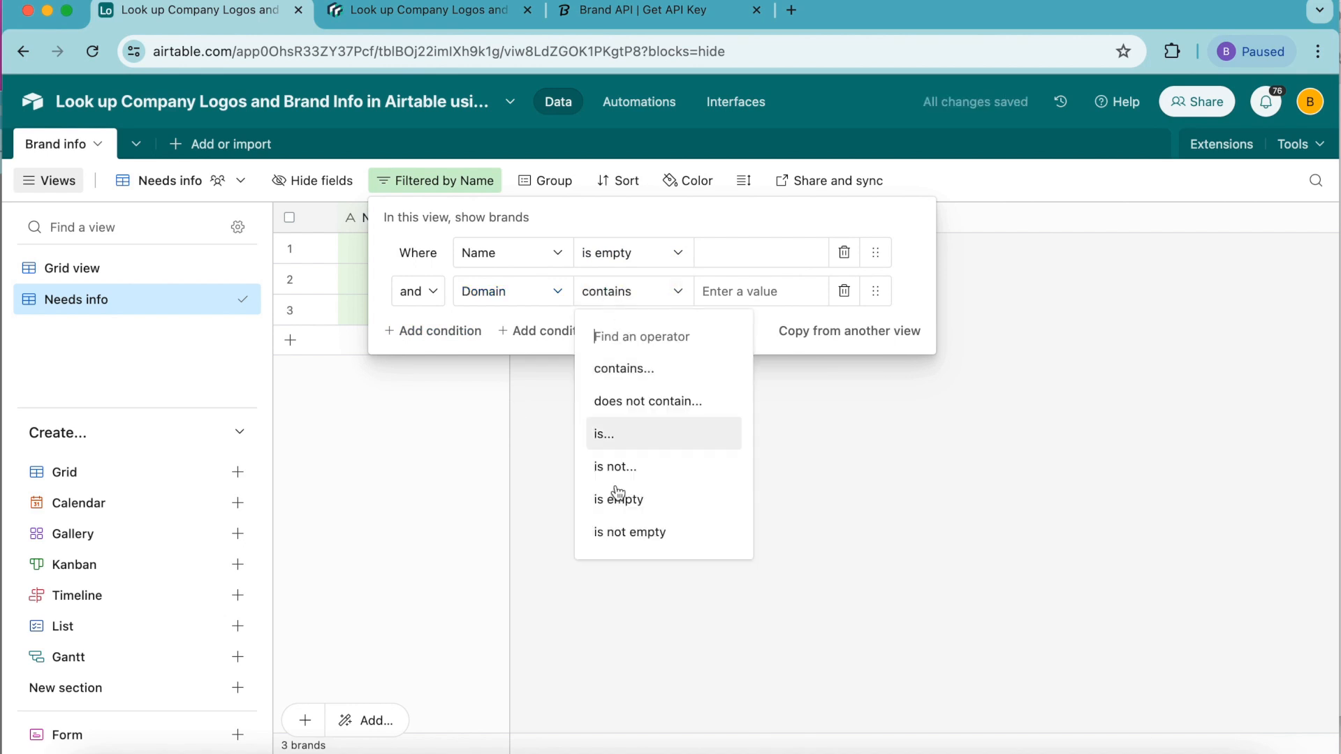
pyautogui.click(616, 534)
pyautogui.click(617, 544)
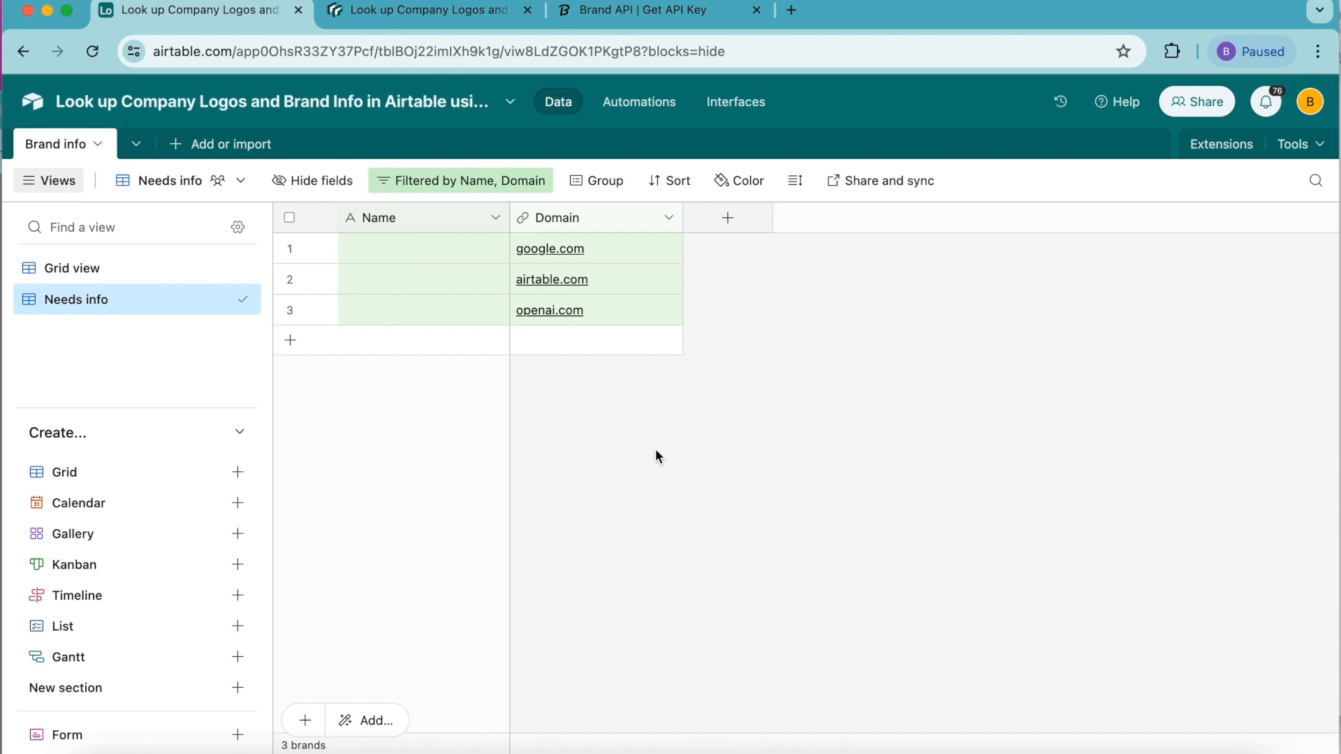
# Step: Add the Data Fetcher extension to the base and sign up for it with the Google account
pyautogui.click(1222, 145)
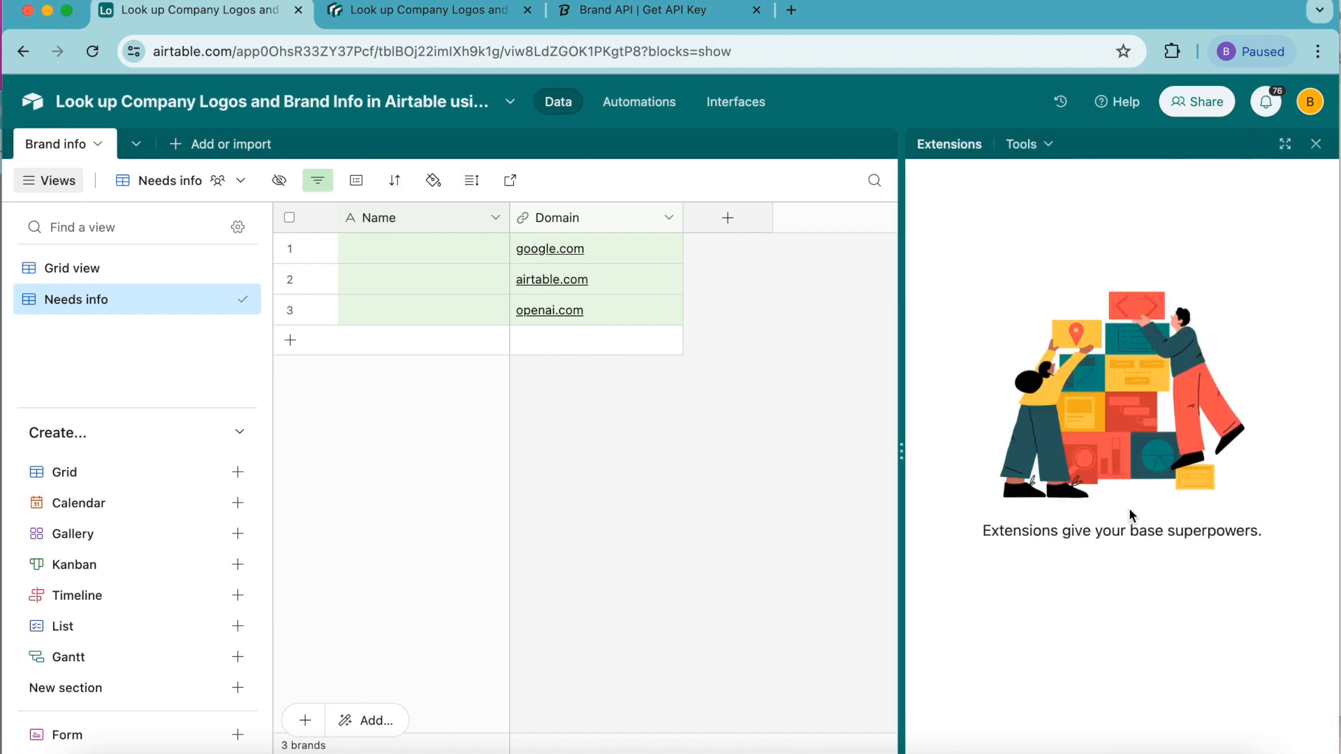
pyautogui.click(1128, 614)
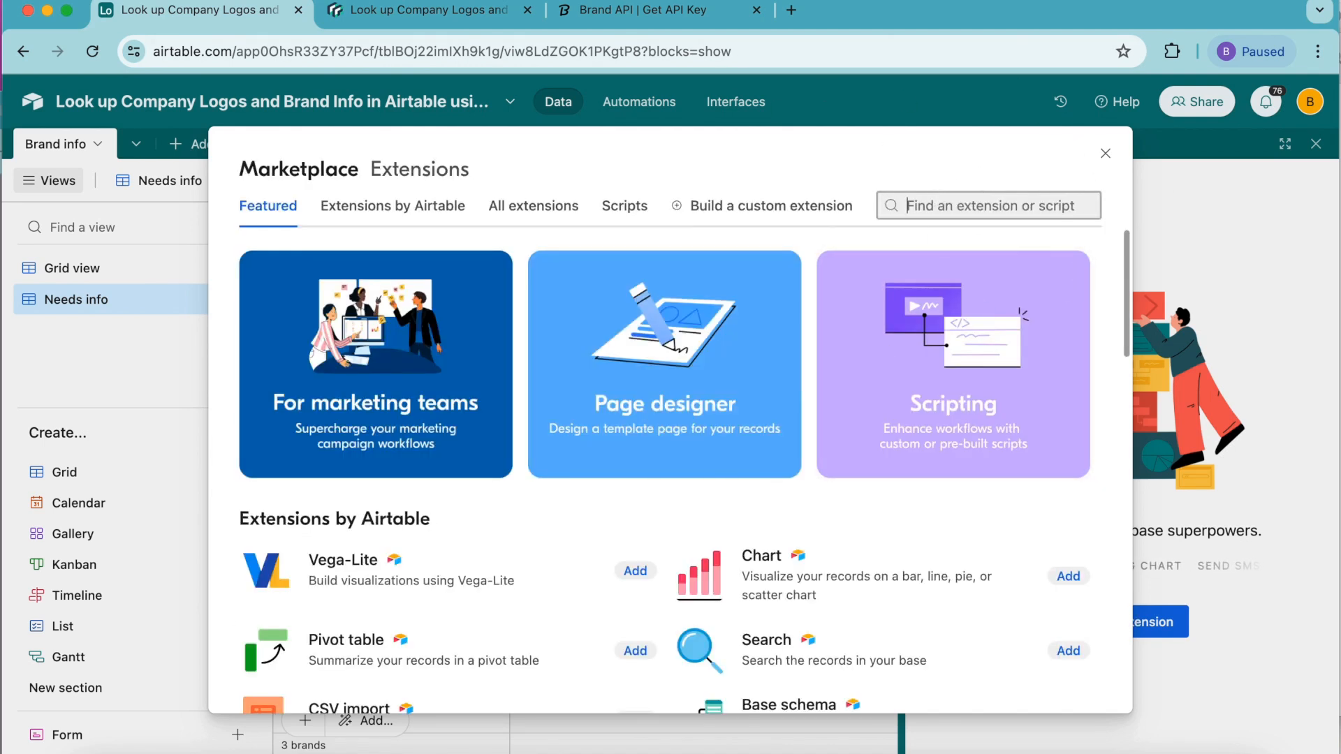
pyautogui.write('data fe')
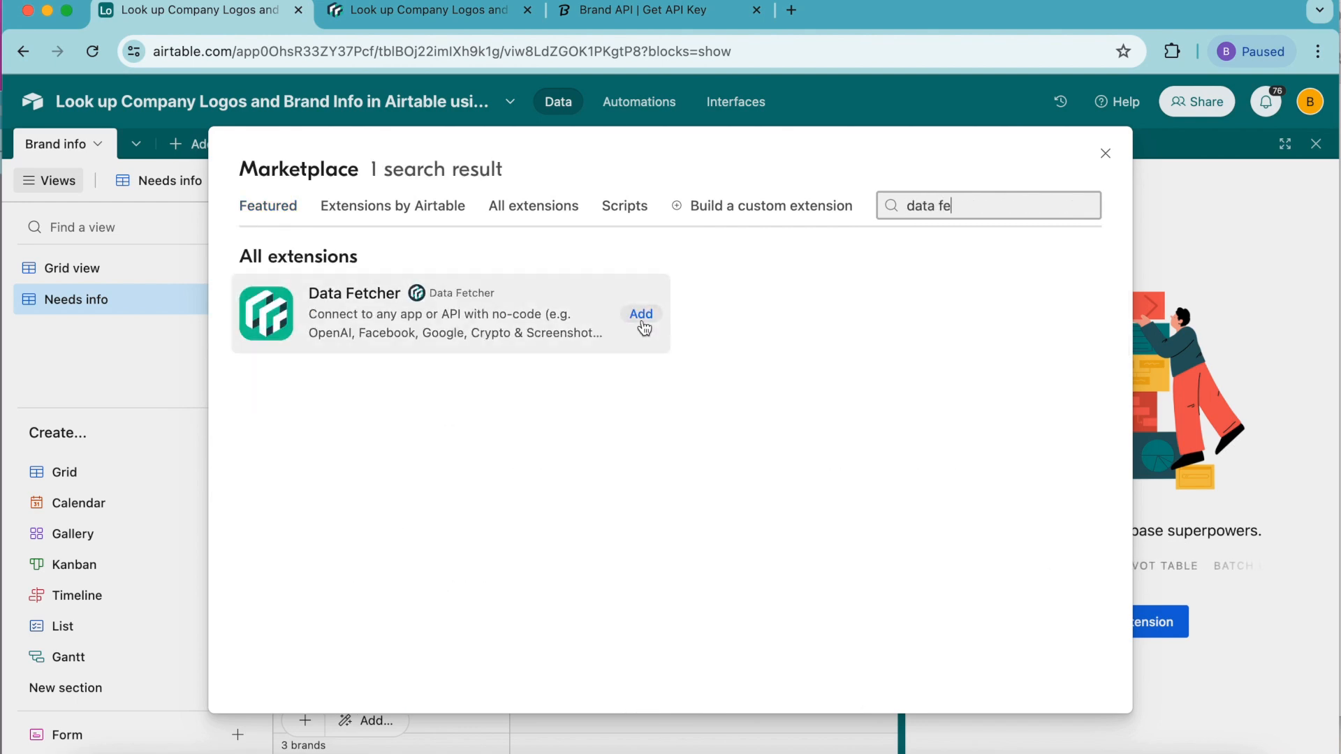
pyautogui.click(646, 314)
pyautogui.click(833, 552)
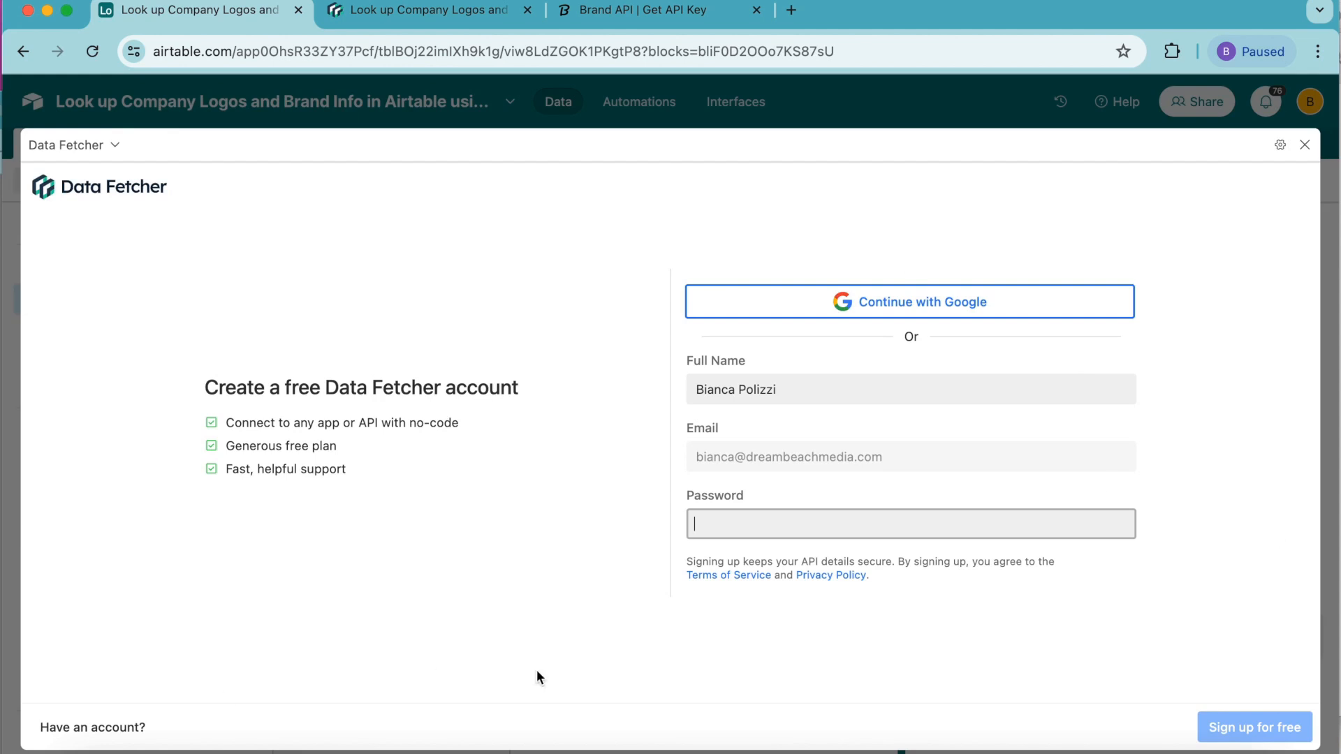
pyautogui.click(958, 308)
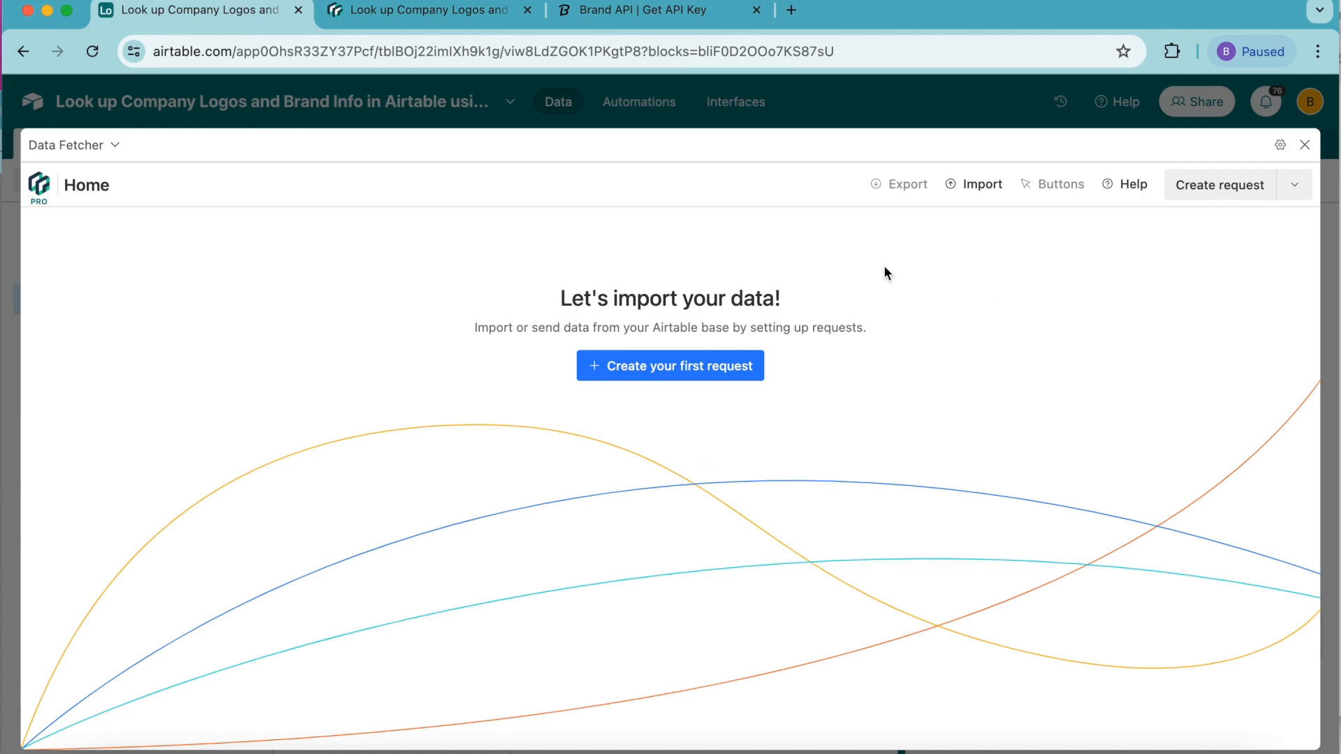
# Step: Create a first Data Fetcher request with the Custom application and name it "Fetch brand info"
pyautogui.click(606, 373)
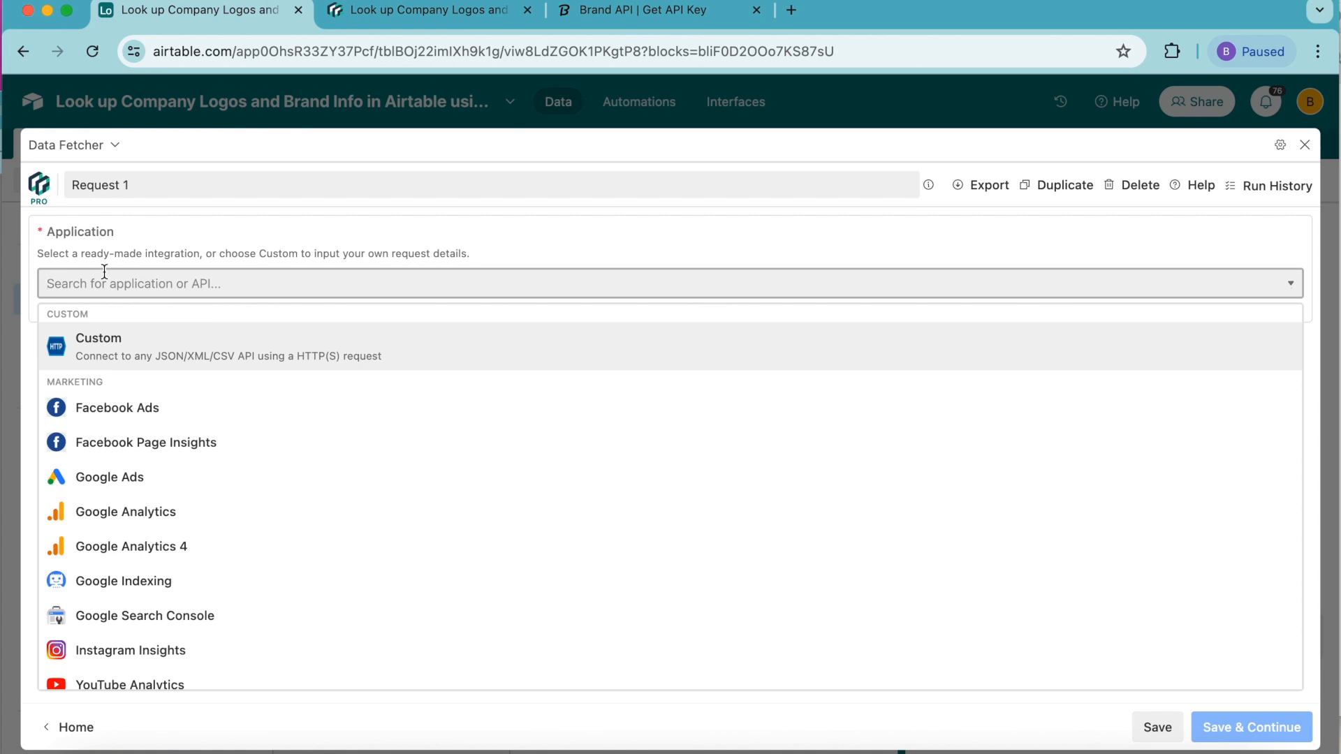
pyautogui.click(121, 344)
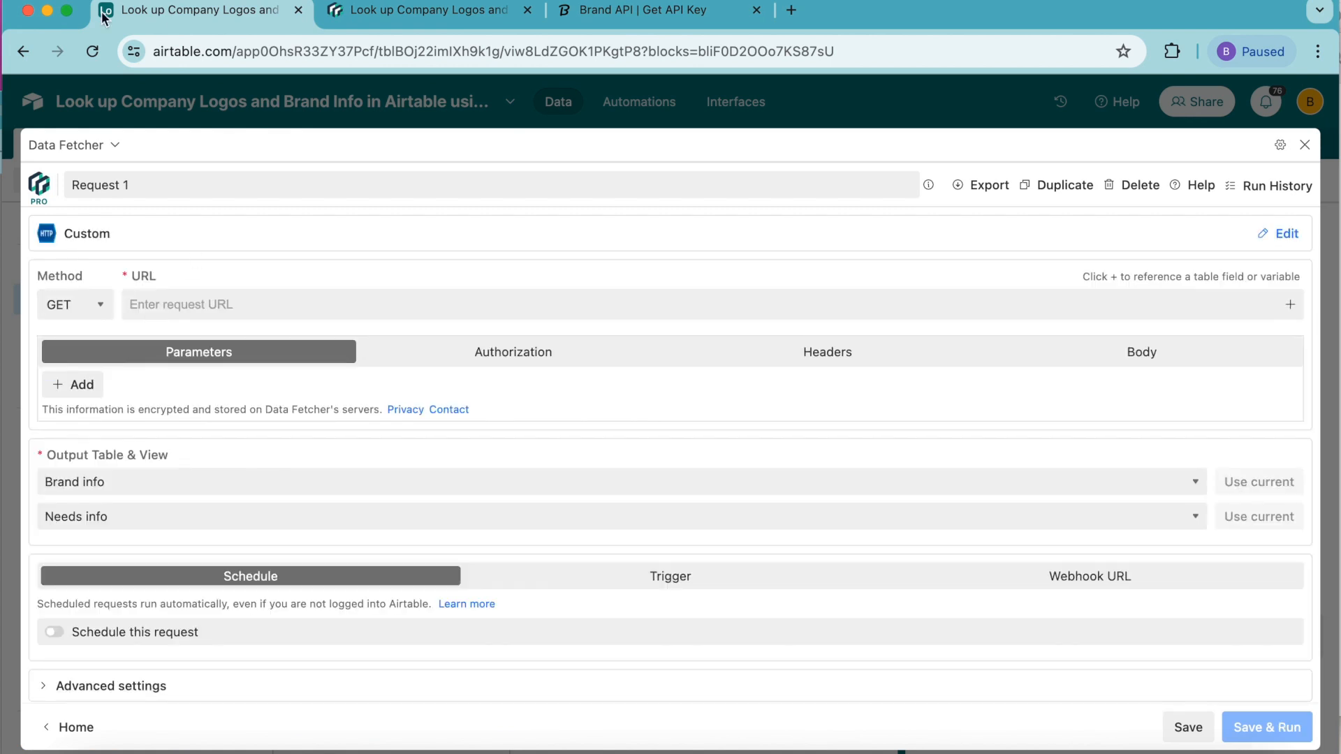
pyautogui.doubleClick(91, 182)
pyautogui.moveTo(160, 181); pyautogui.dragTo(68, 177)
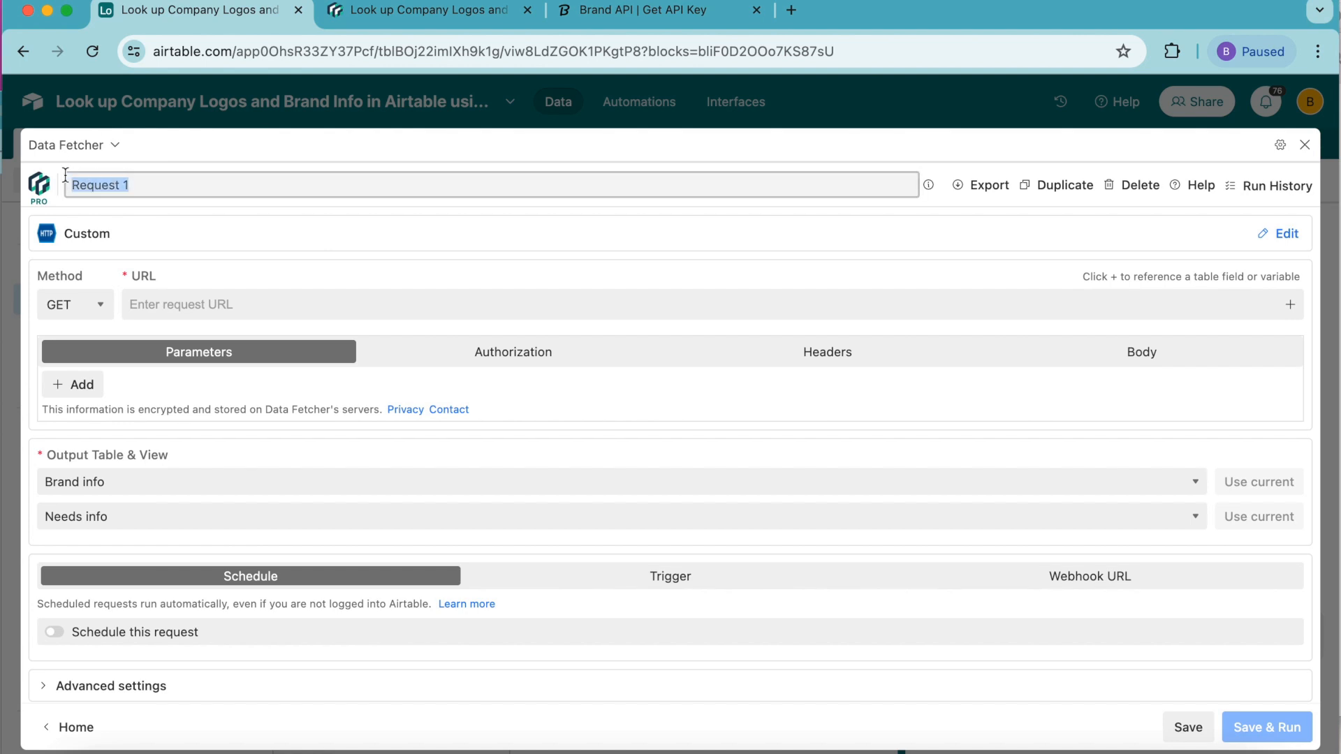
pyautogui.write('Fetch brand info')
pyautogui.doubleClick(143, 276)
pyautogui.click(158, 310)
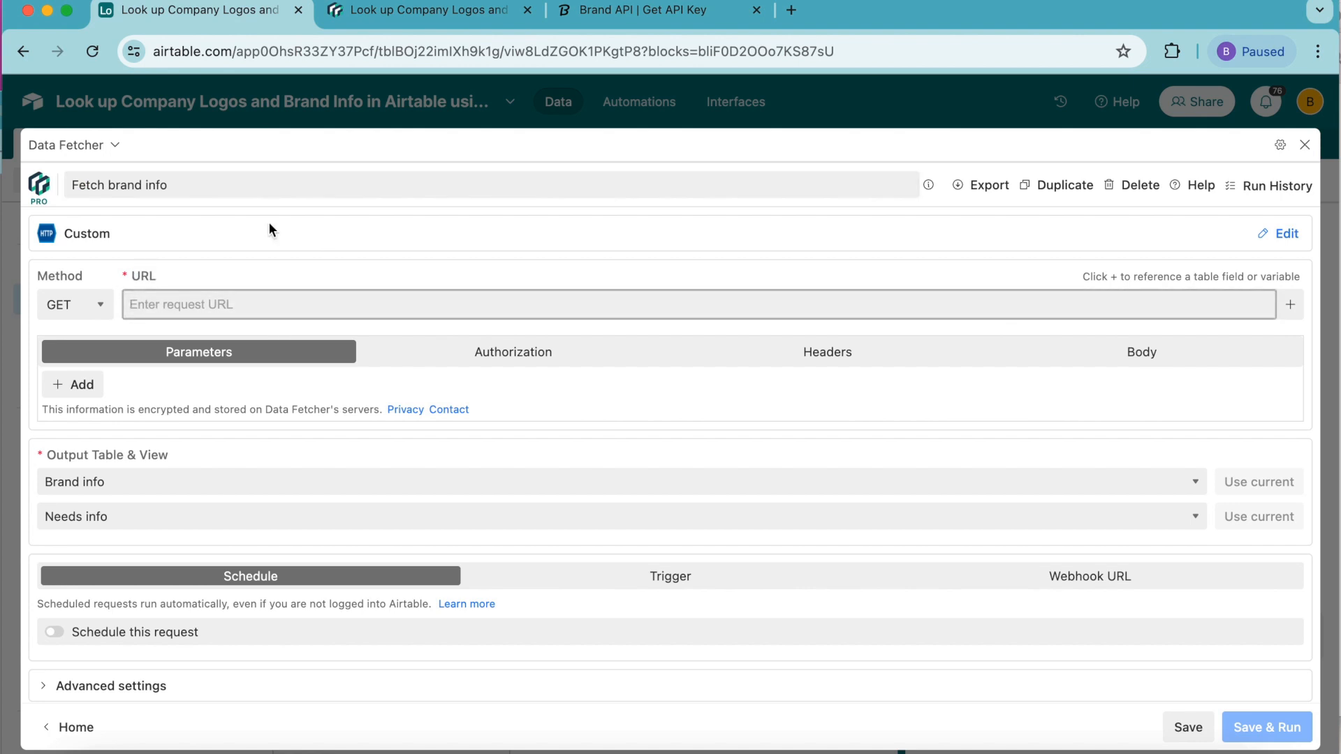
pyautogui.click(422, 21)
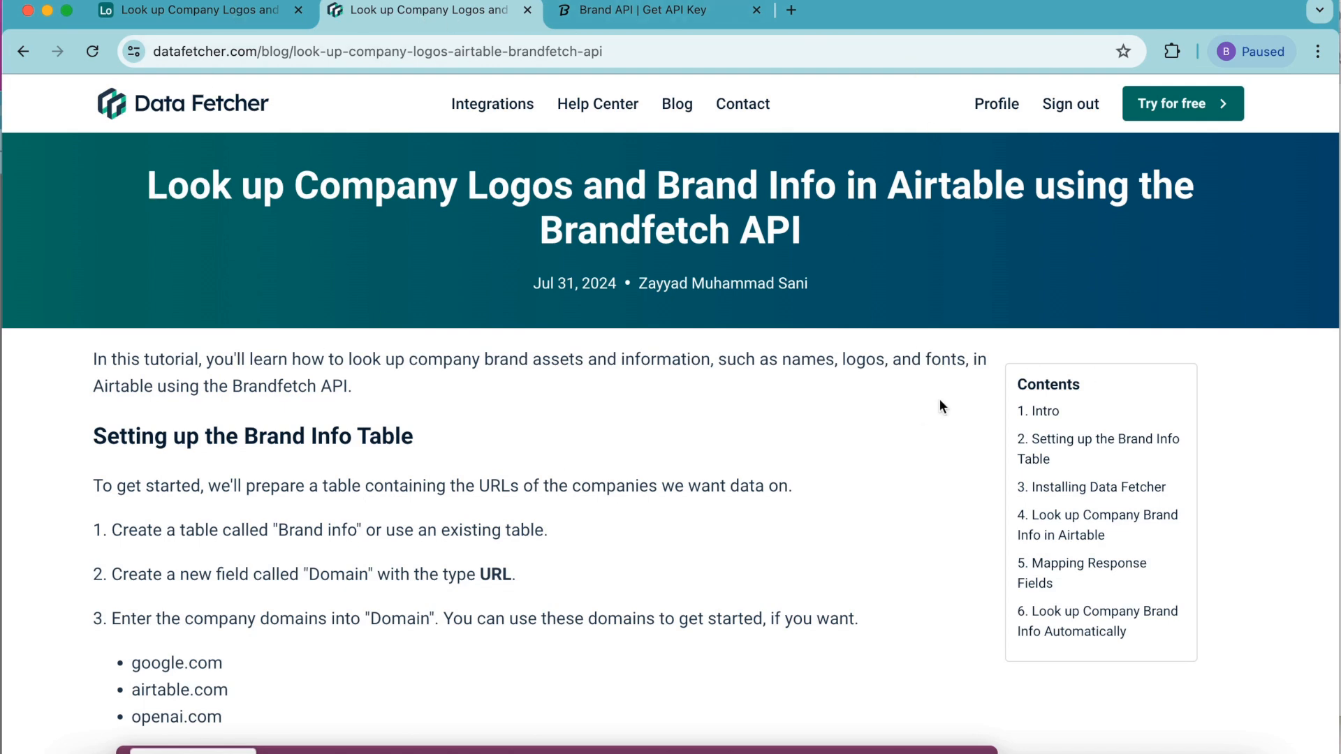
pyautogui.scroll(-20, 499, 488)
pyautogui.scroll(-15, 497, 487)
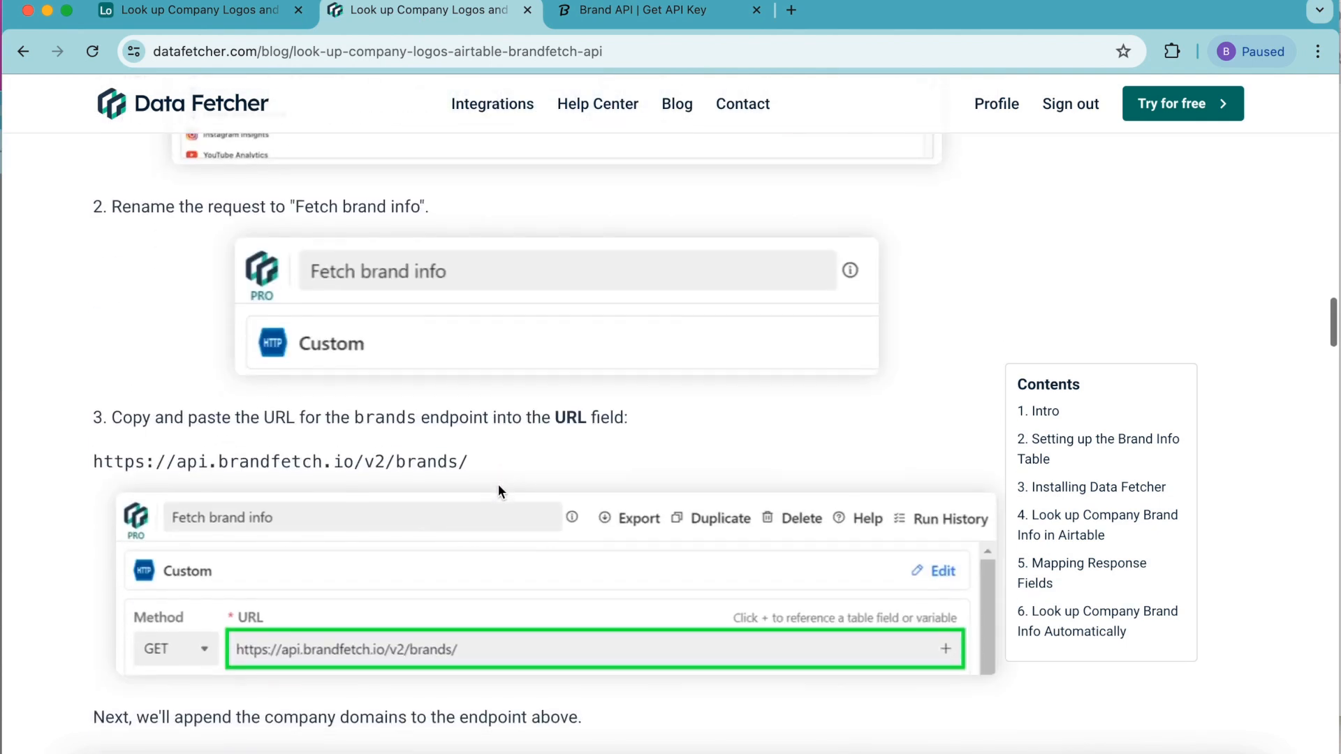
pyautogui.scroll(-1, 497, 484)
pyautogui.moveTo(497, 451); pyautogui.dragTo(89, 449)
pyautogui.press('super+c')
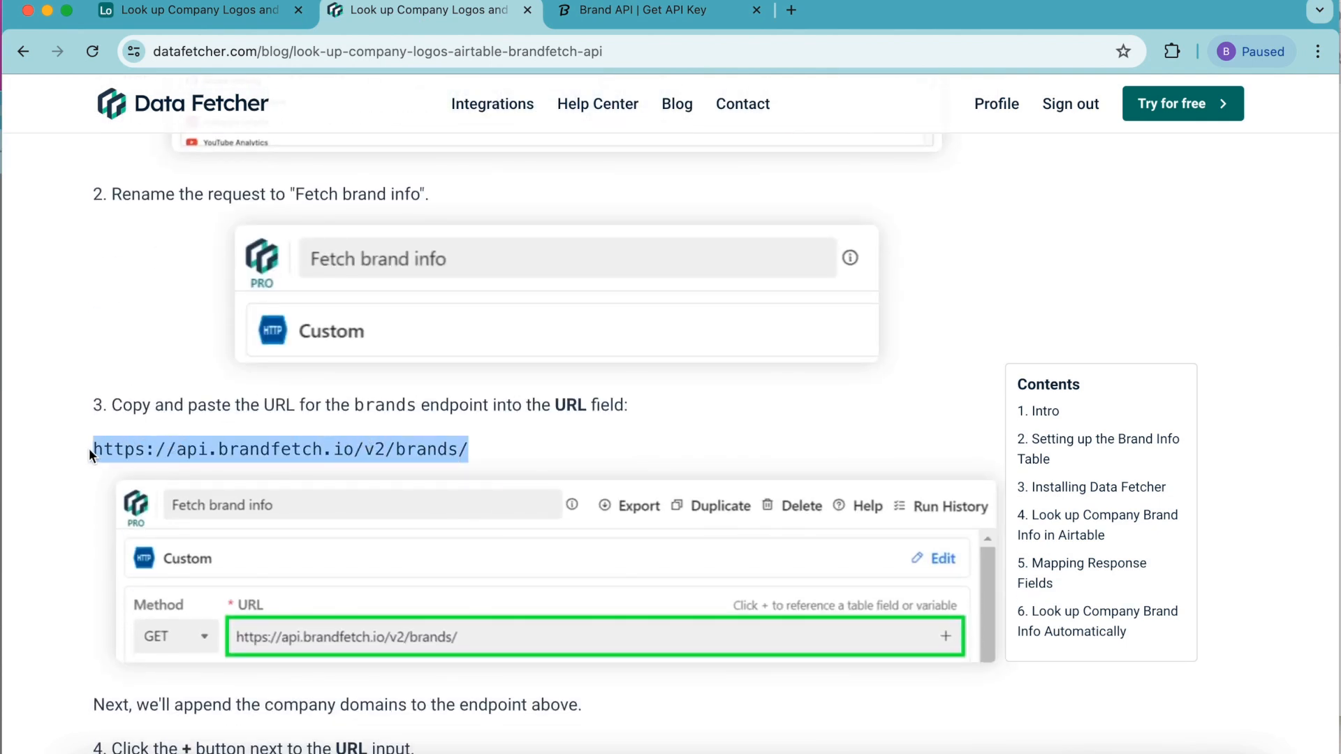
pyautogui.click(237, 16)
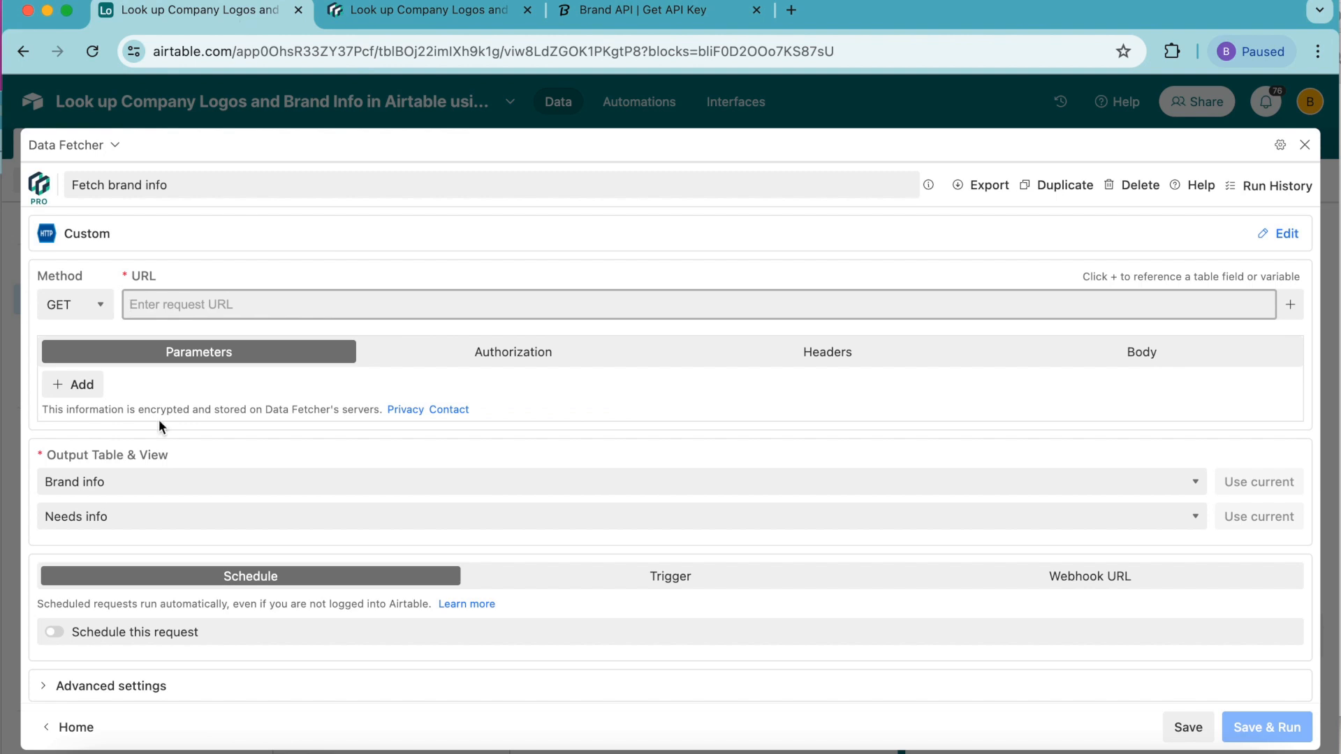
pyautogui.click(170, 303)
pyautogui.press('super+v')
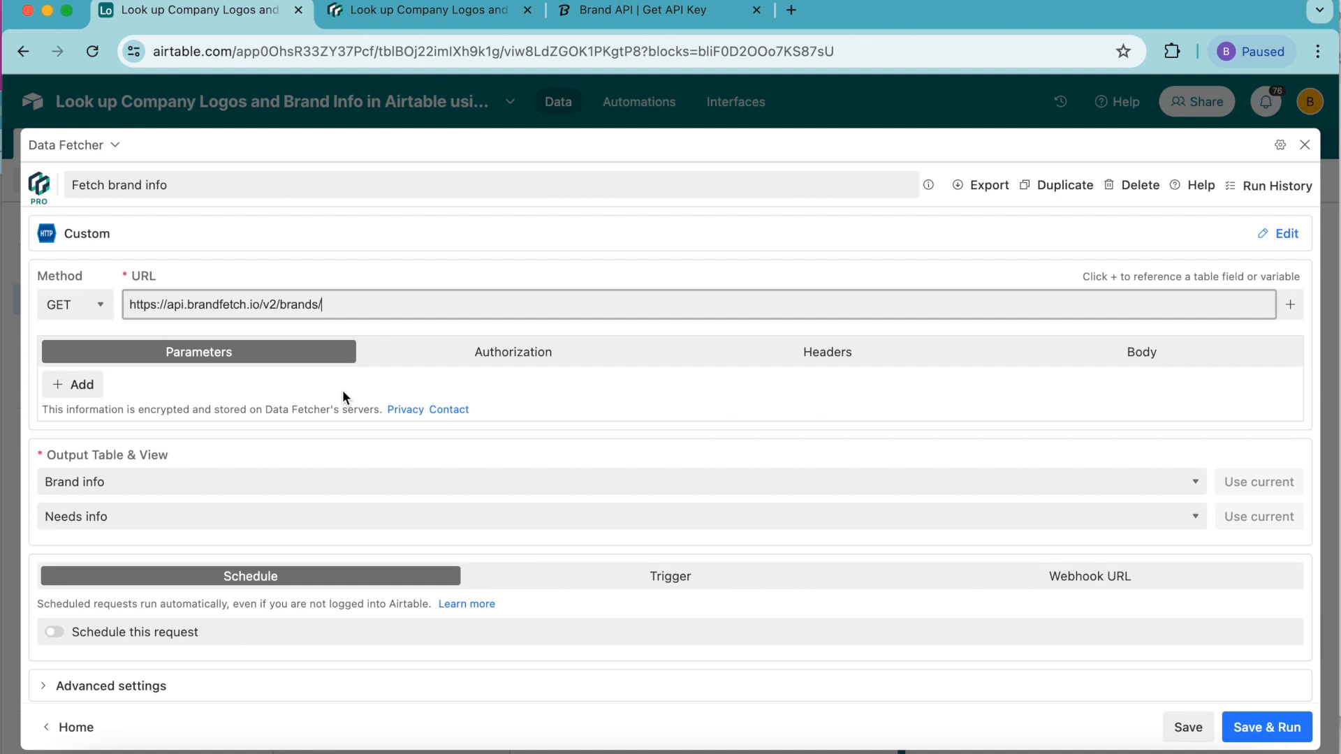
# Step: Append a reference to the Brand info table's Domain field to the URL, running for every record in the Needs info view
pyautogui.click(1206, 305)
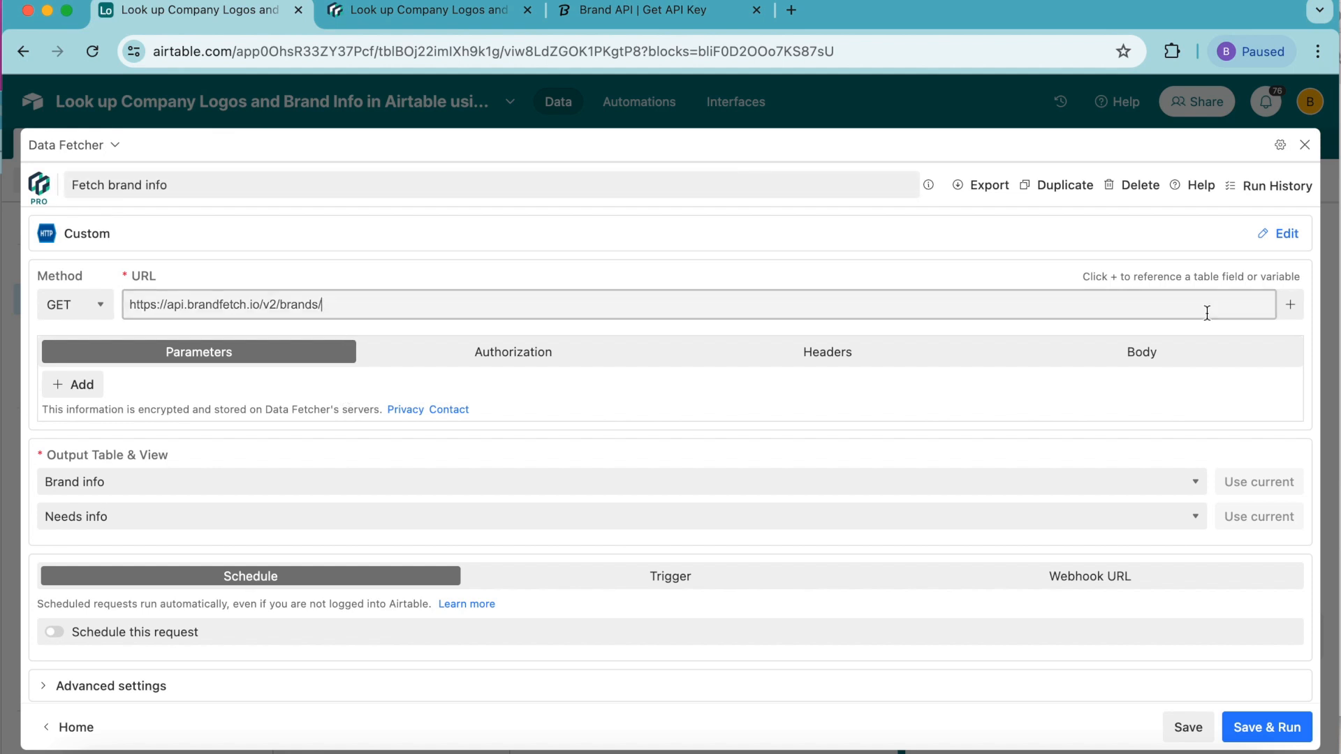
pyautogui.click(1290, 308)
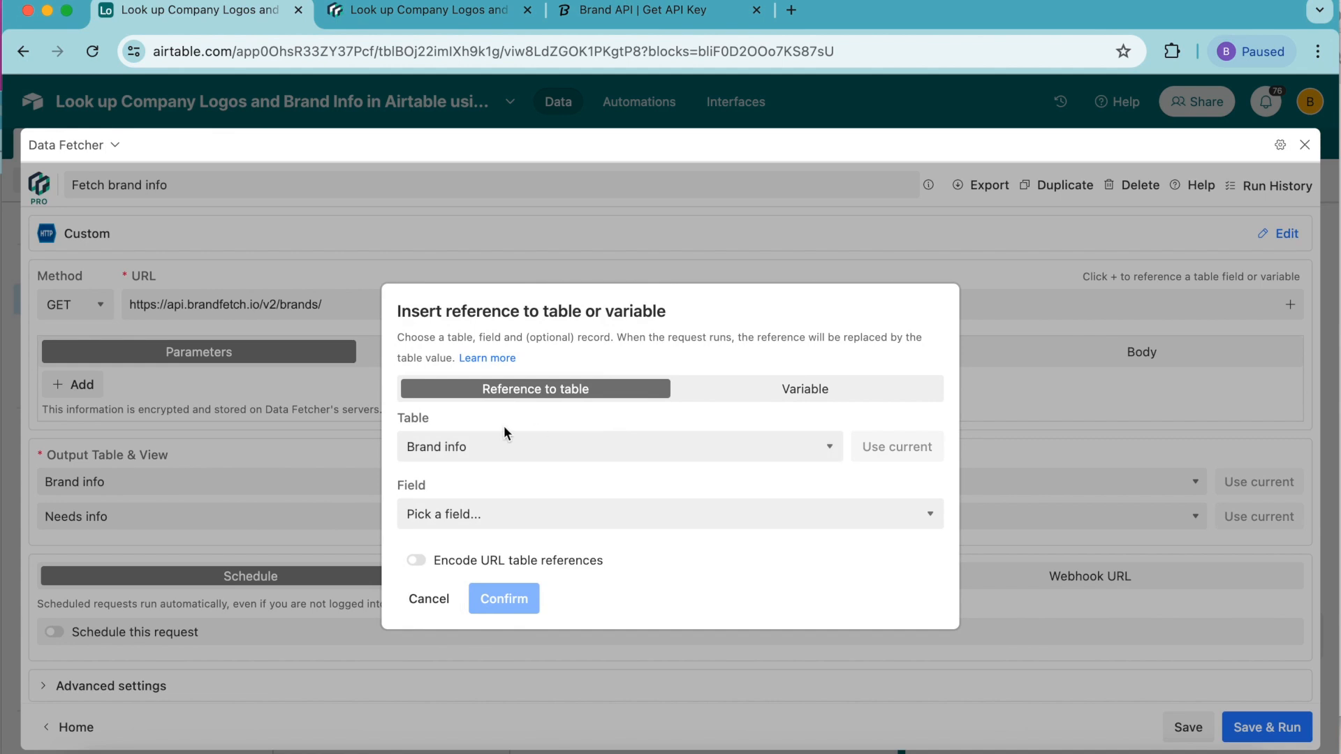
pyautogui.click(453, 514)
pyautogui.click(454, 556)
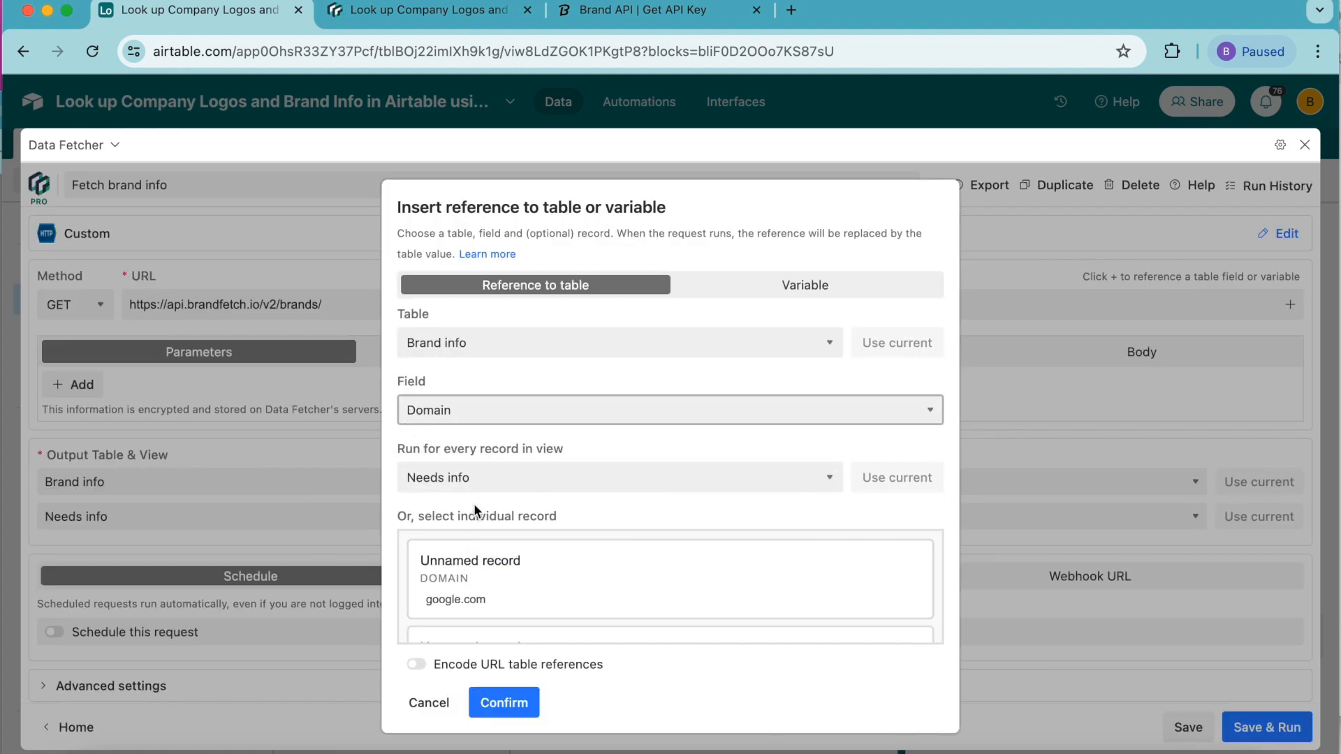
pyautogui.click(504, 703)
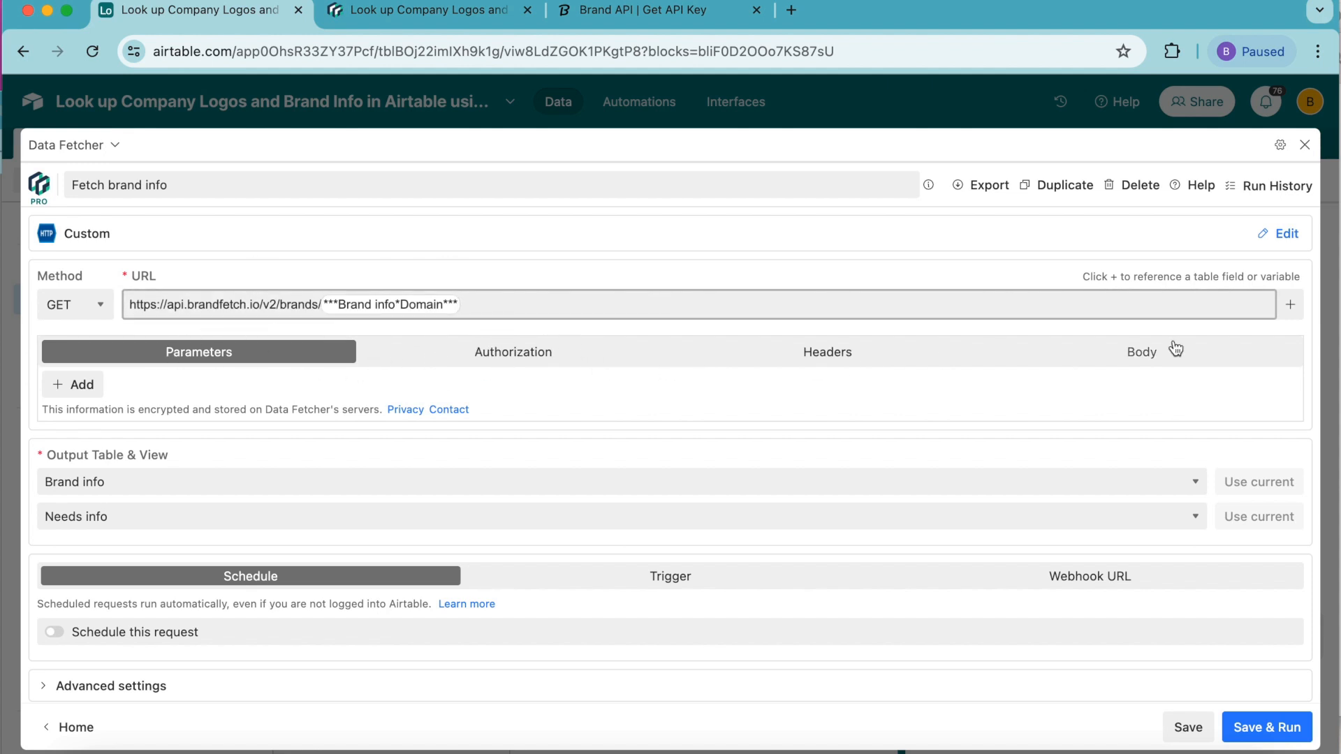
# Step: Set the request's authorization type to Bearer Token
pyautogui.click(501, 357)
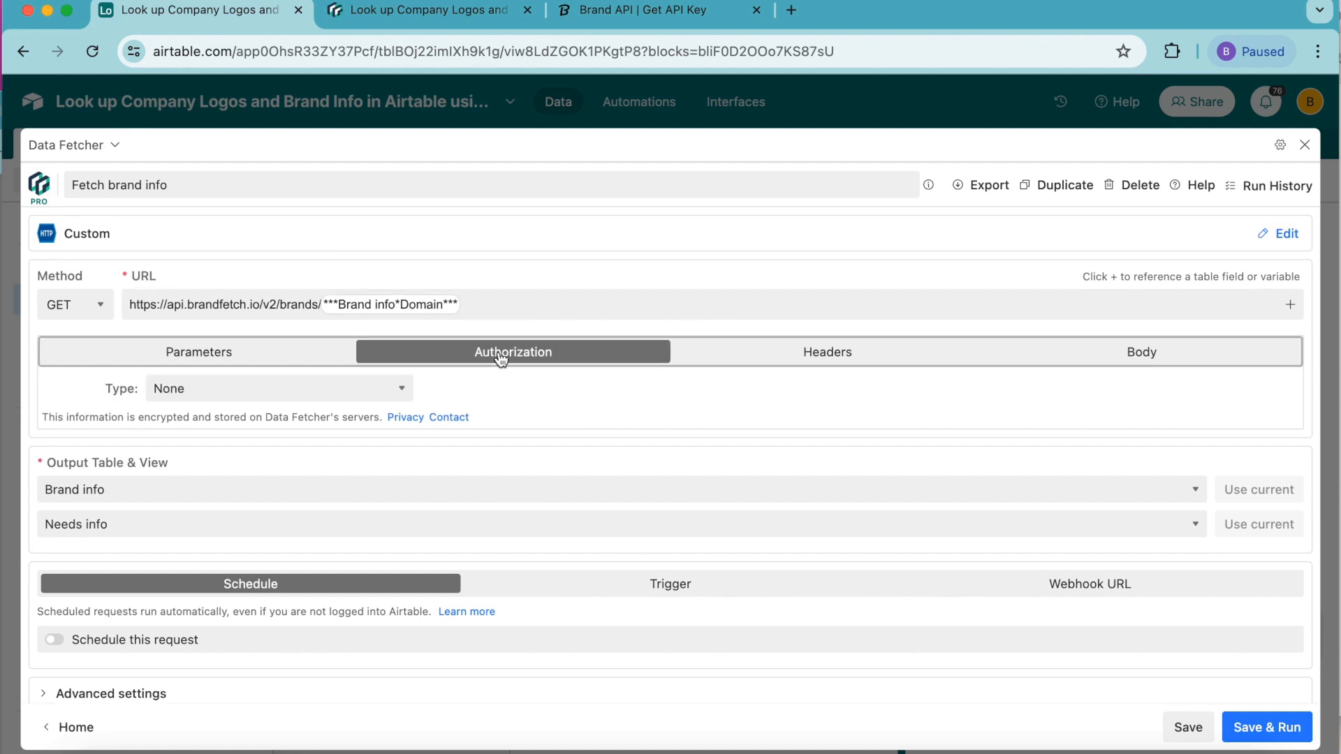
pyautogui.click(313, 396)
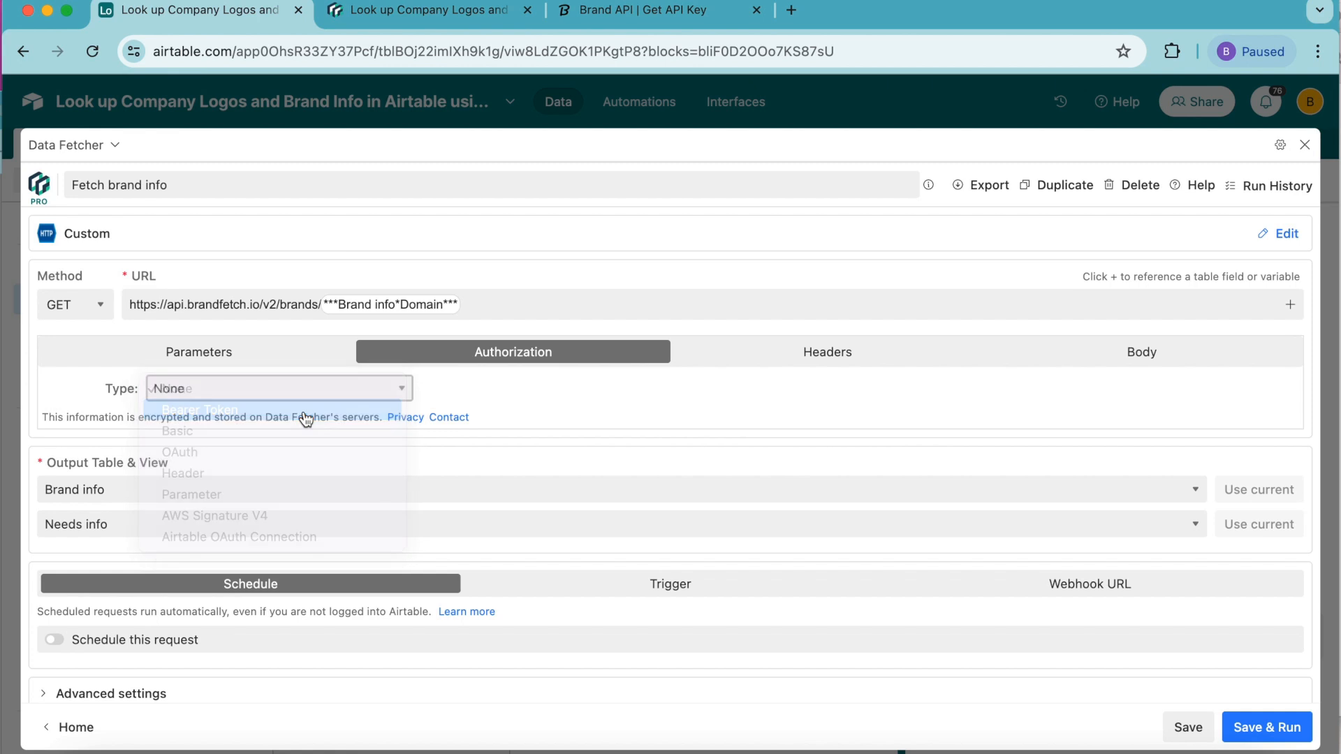
pyautogui.click(305, 414)
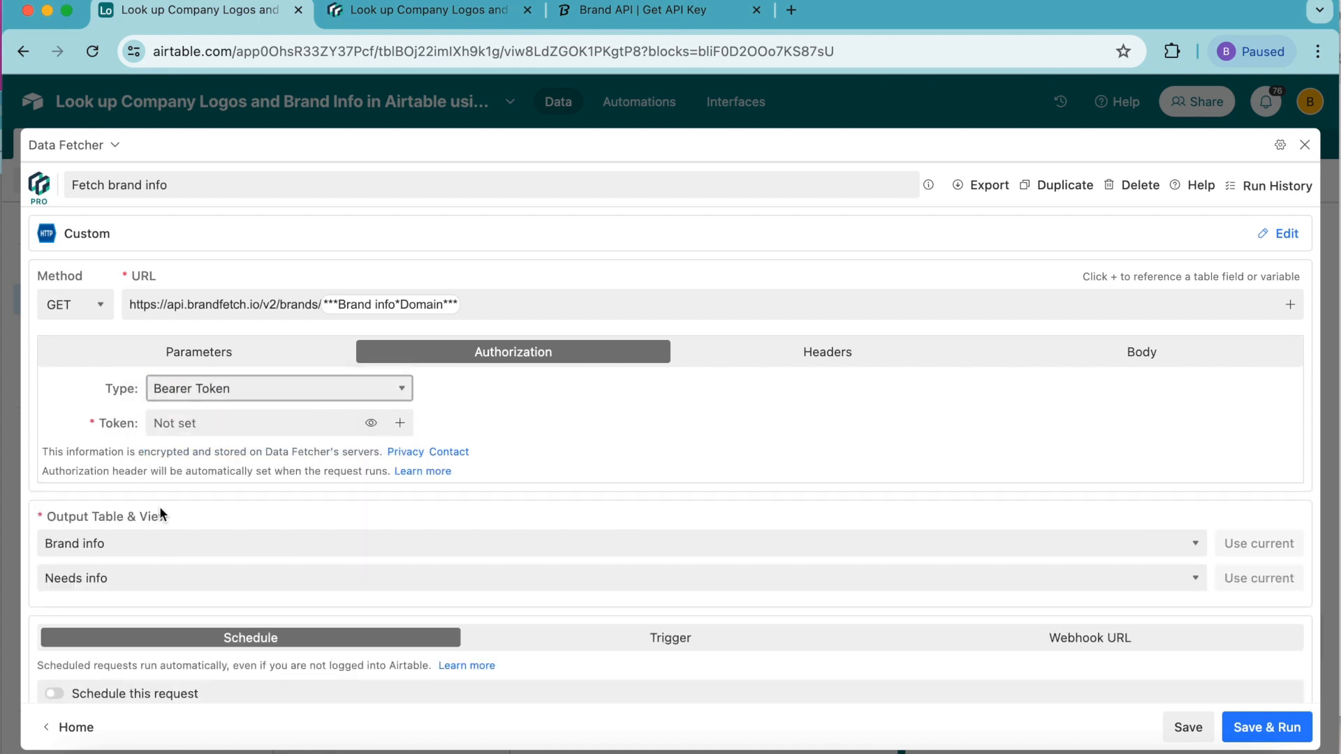
# Step: Switch to the Brandfetch developer site, continue with the Google account, and open the page with the API key
pyautogui.click(682, 20)
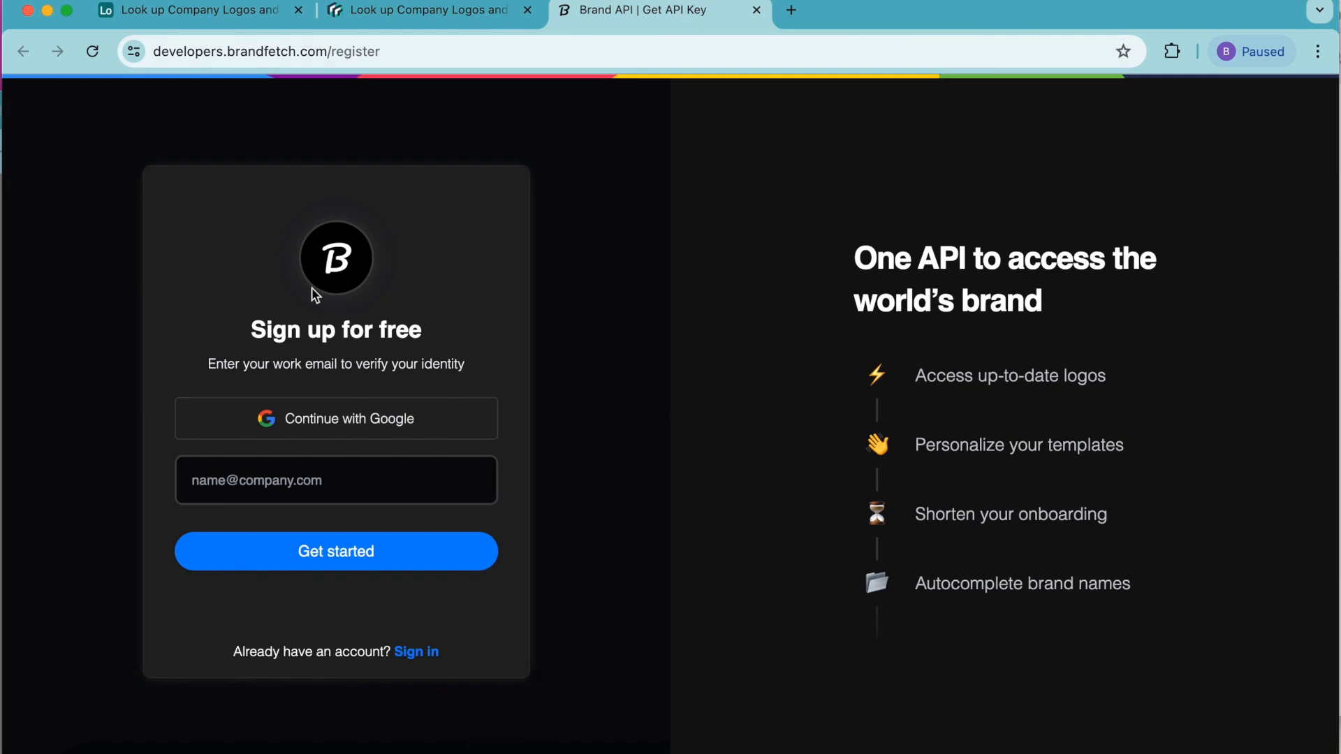
pyautogui.click(335, 419)
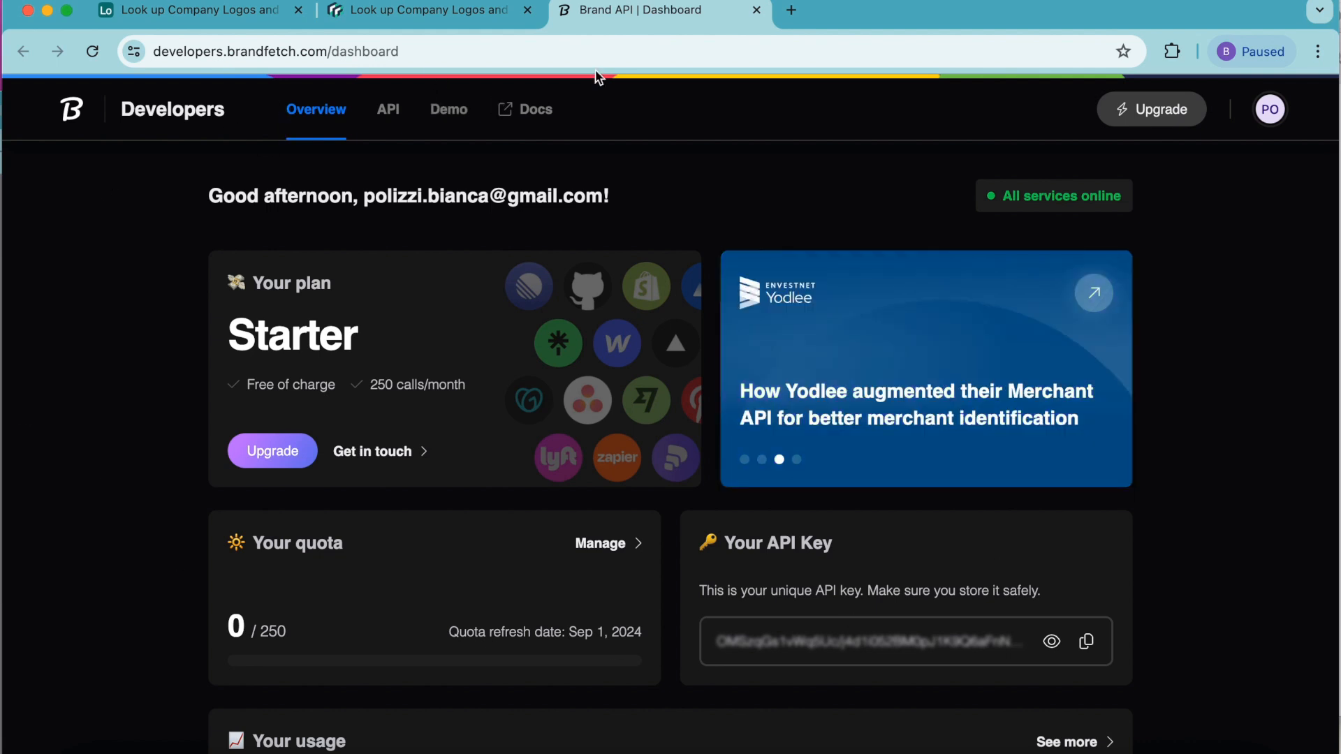
pyautogui.click(397, 118)
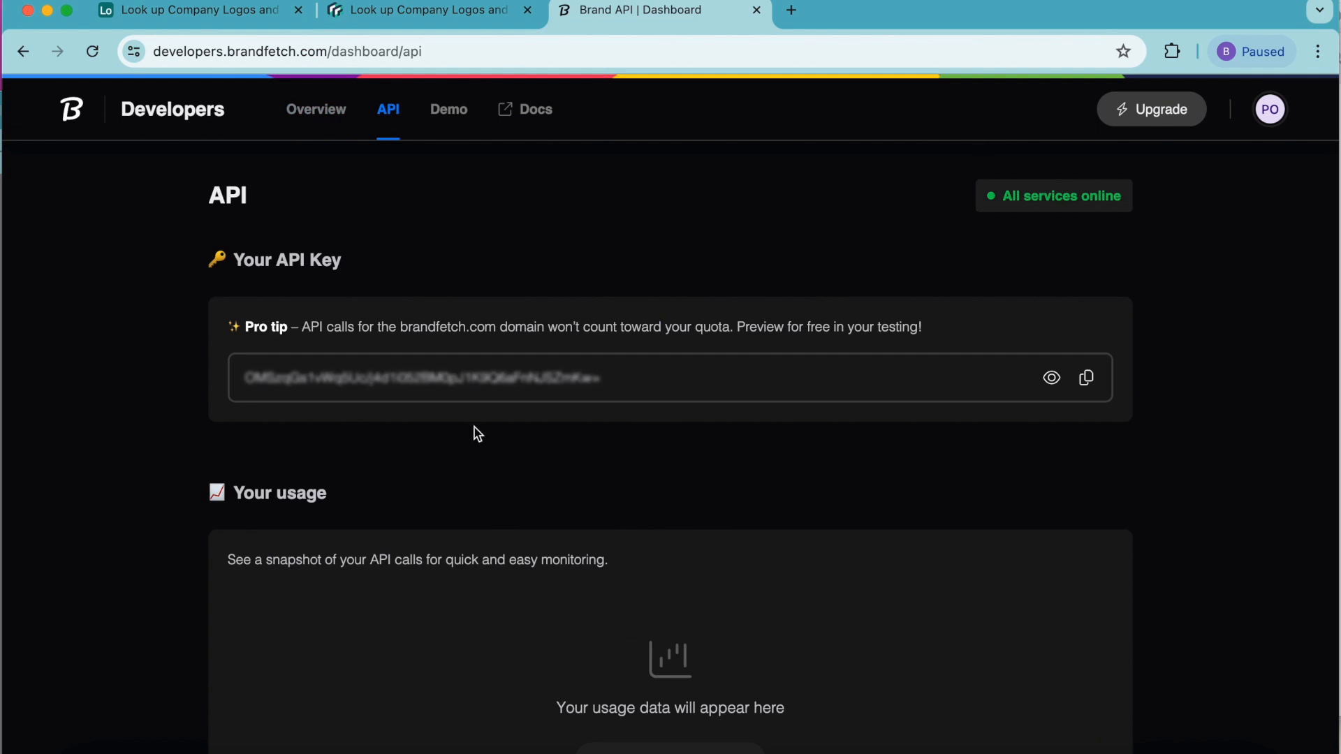
# Step: Copy the API key from the Brandfetch dashboard and paste it into the Data Fetcher request's Token field in Airtable
pyautogui.click(1087, 378)
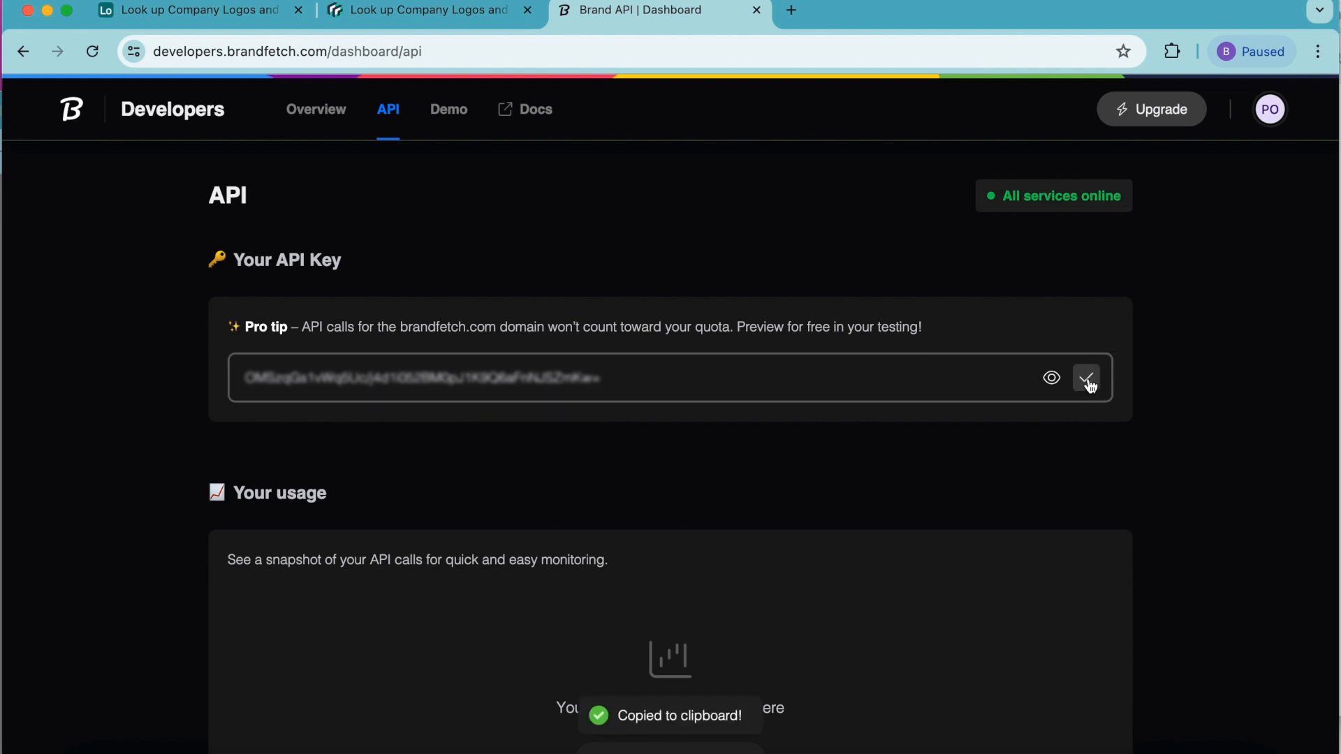
pyautogui.click(267, 23)
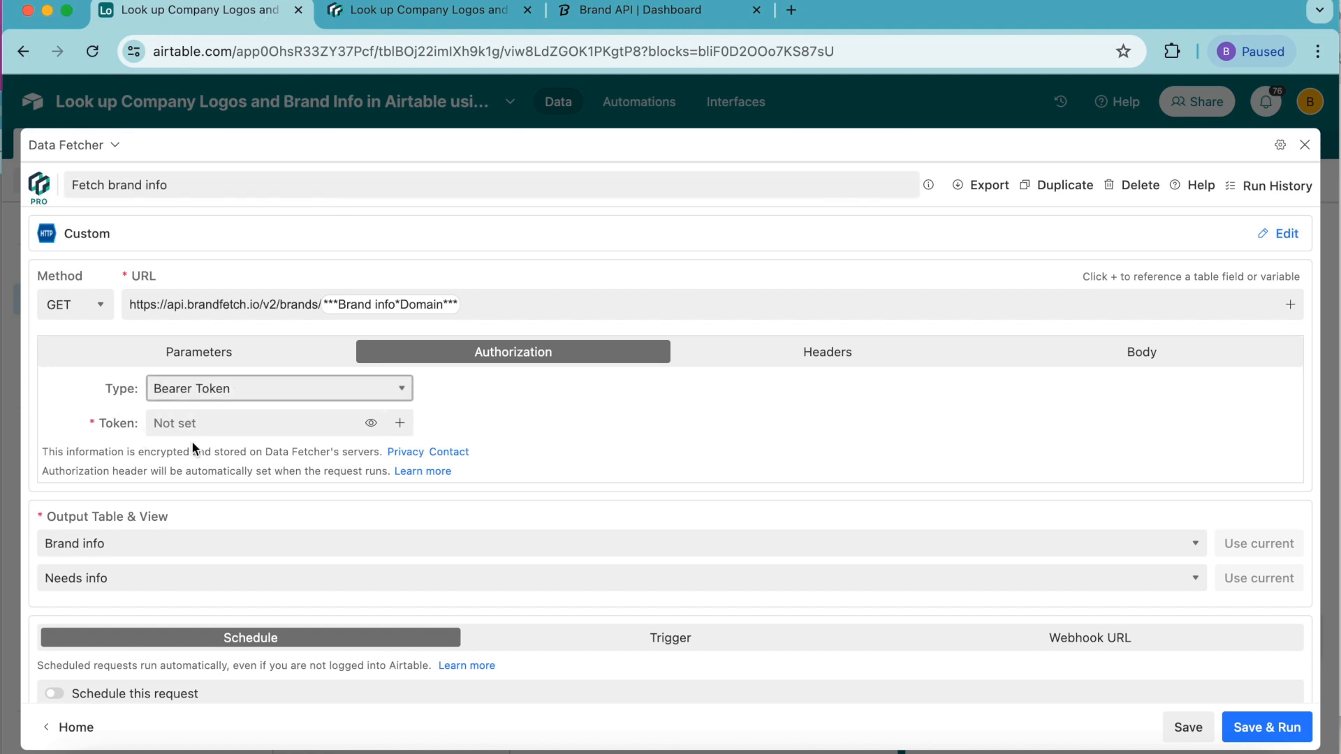
pyautogui.click(181, 423)
pyautogui.press('super+v')
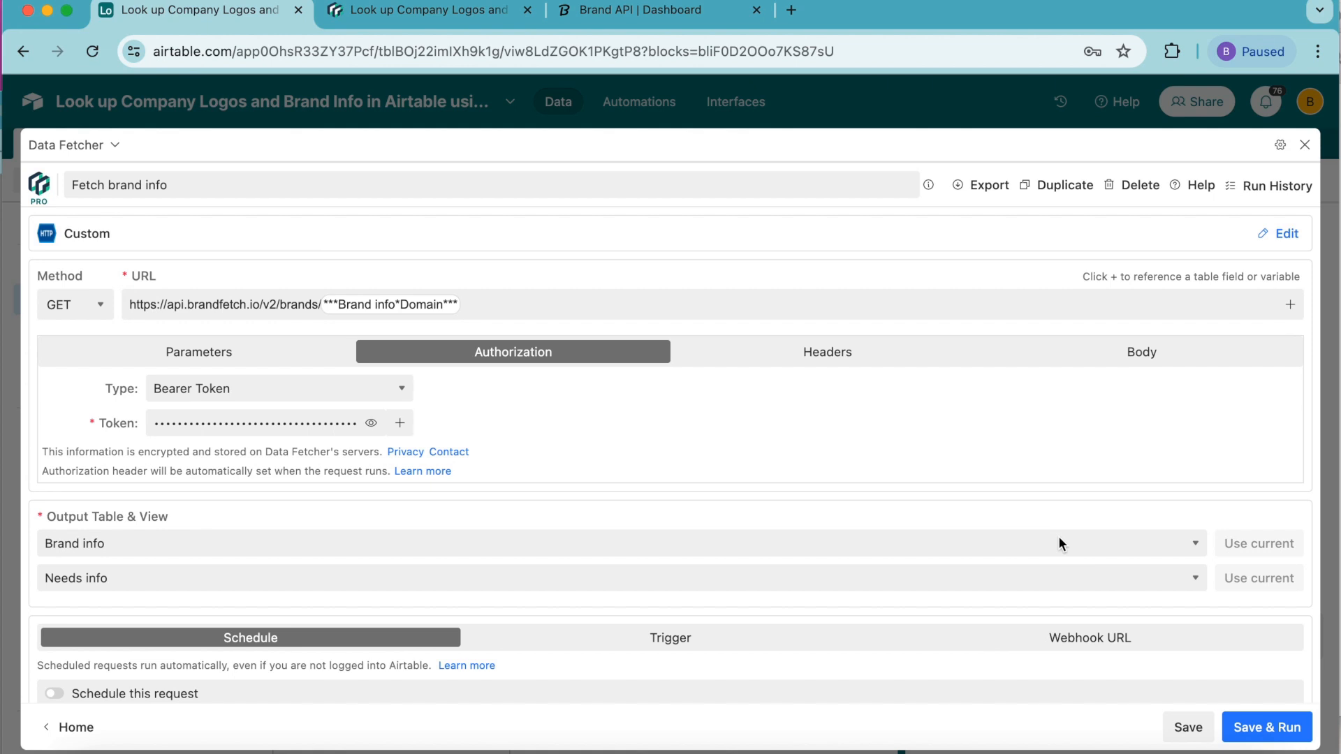
# Step: Turn off combining nested object keys and arrays of text/numbers in the request's advanced settings, and save and run the request
pyautogui.scroll(-2, 873, 599)
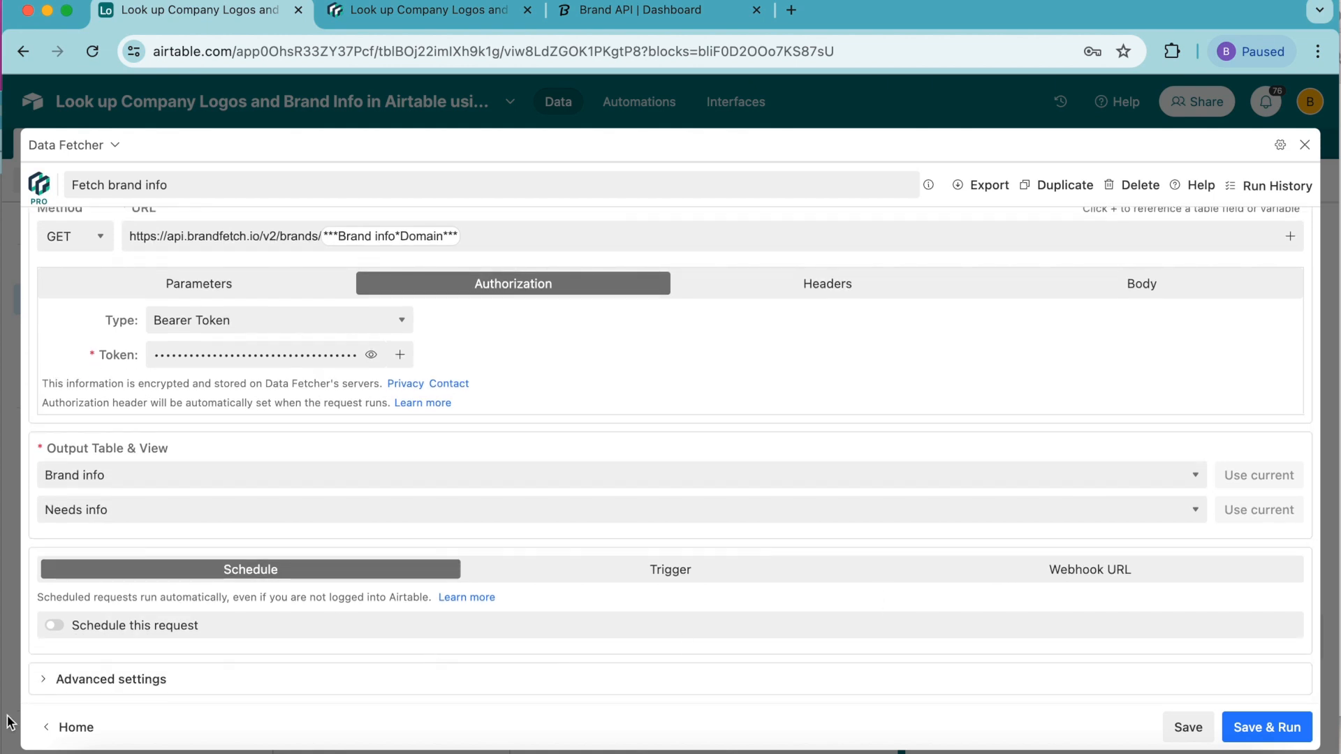
pyautogui.click(124, 686)
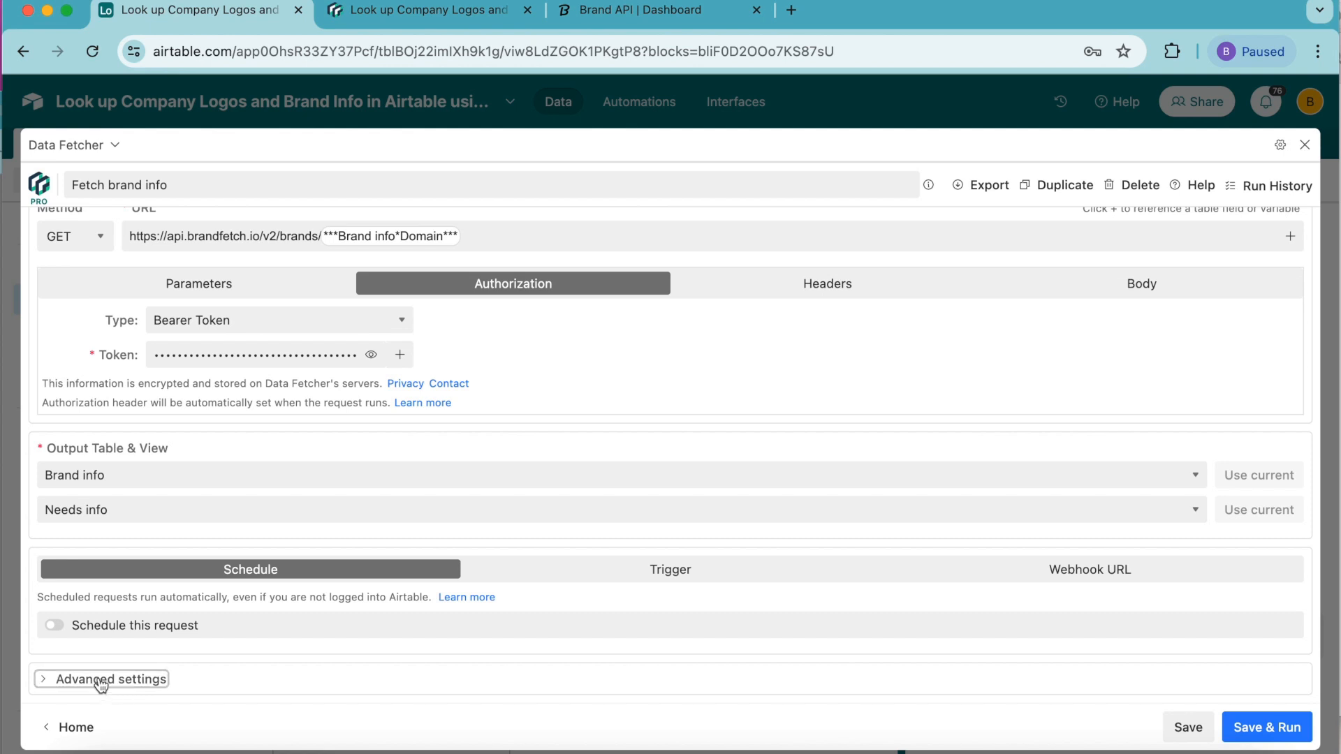
pyautogui.scroll(-5, 99, 678)
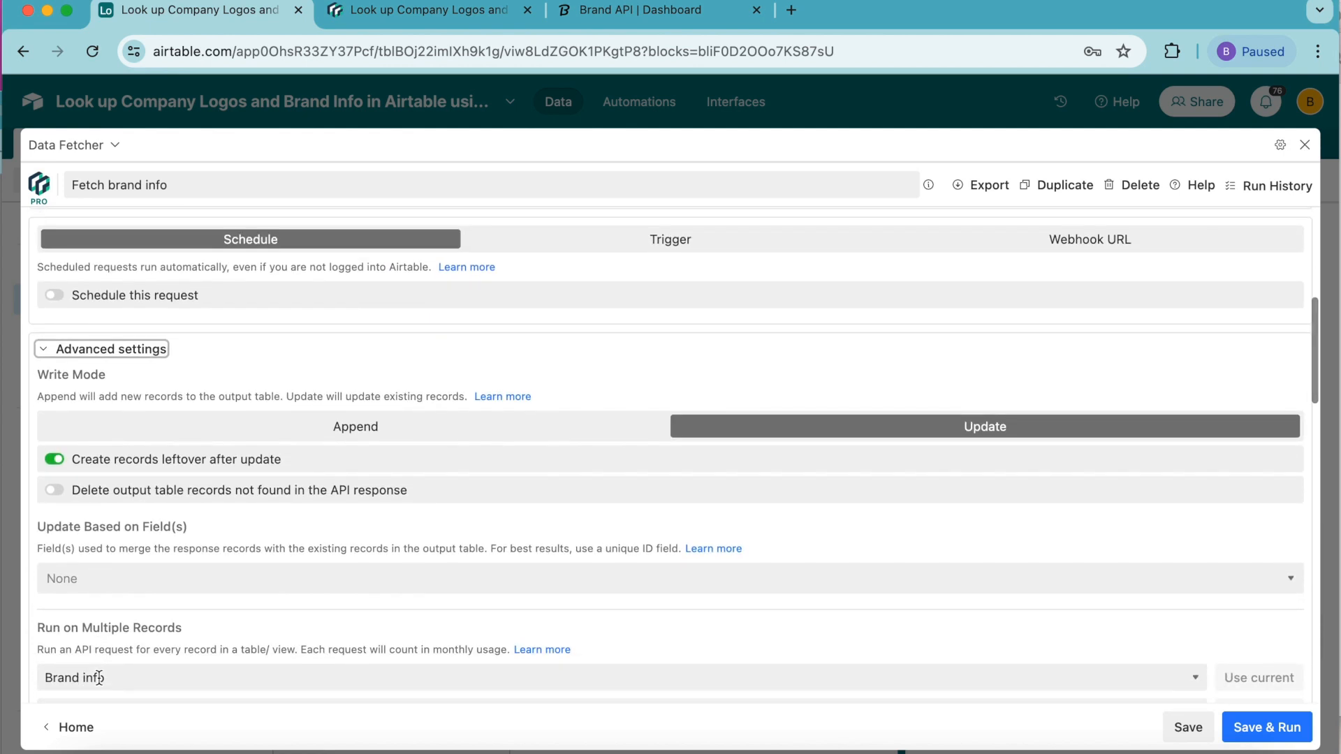
pyautogui.scroll(-6, 99, 678)
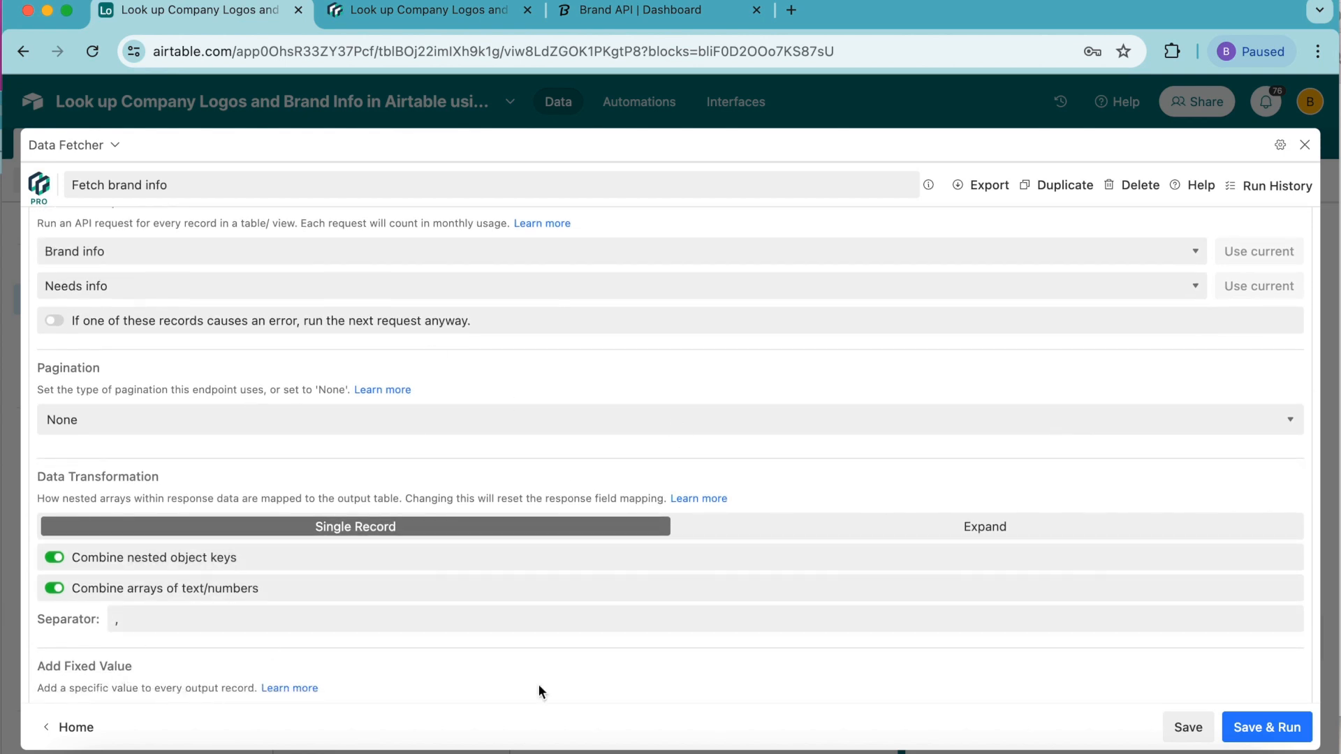
pyautogui.click(58, 562)
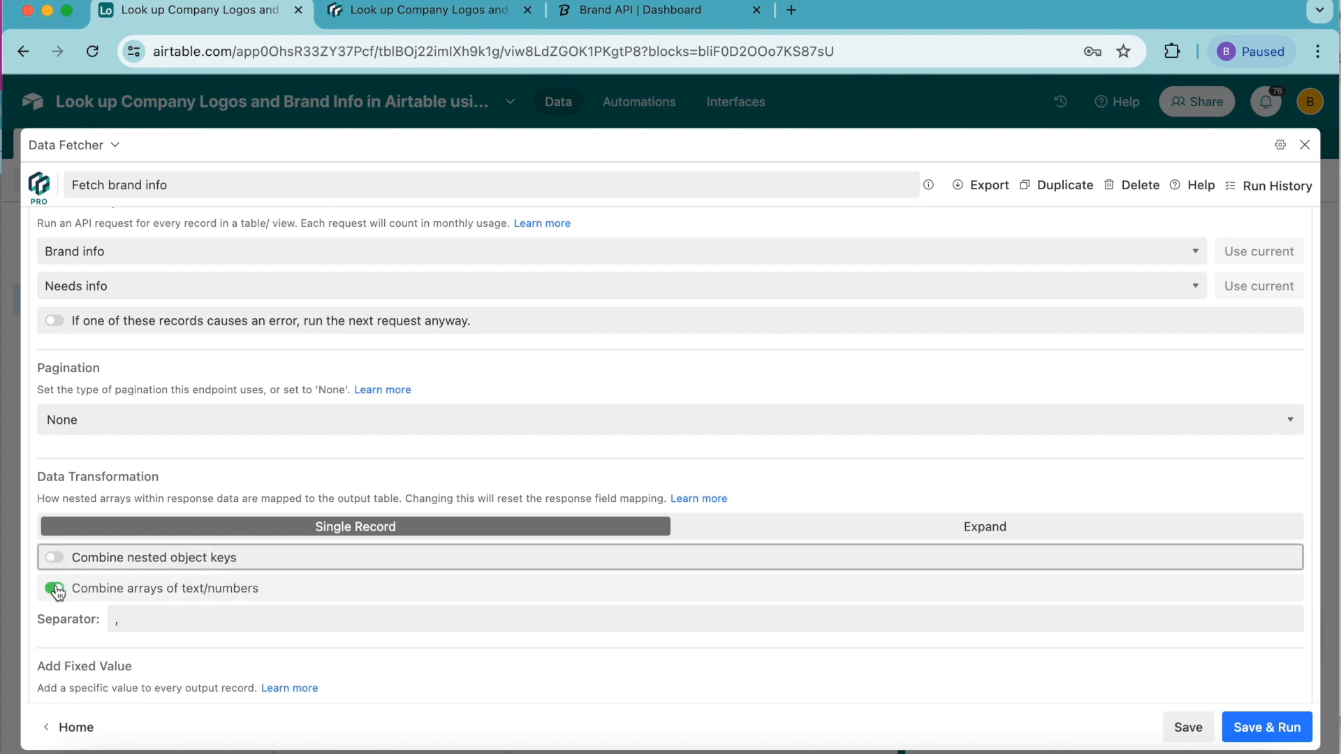
pyautogui.click(55, 588)
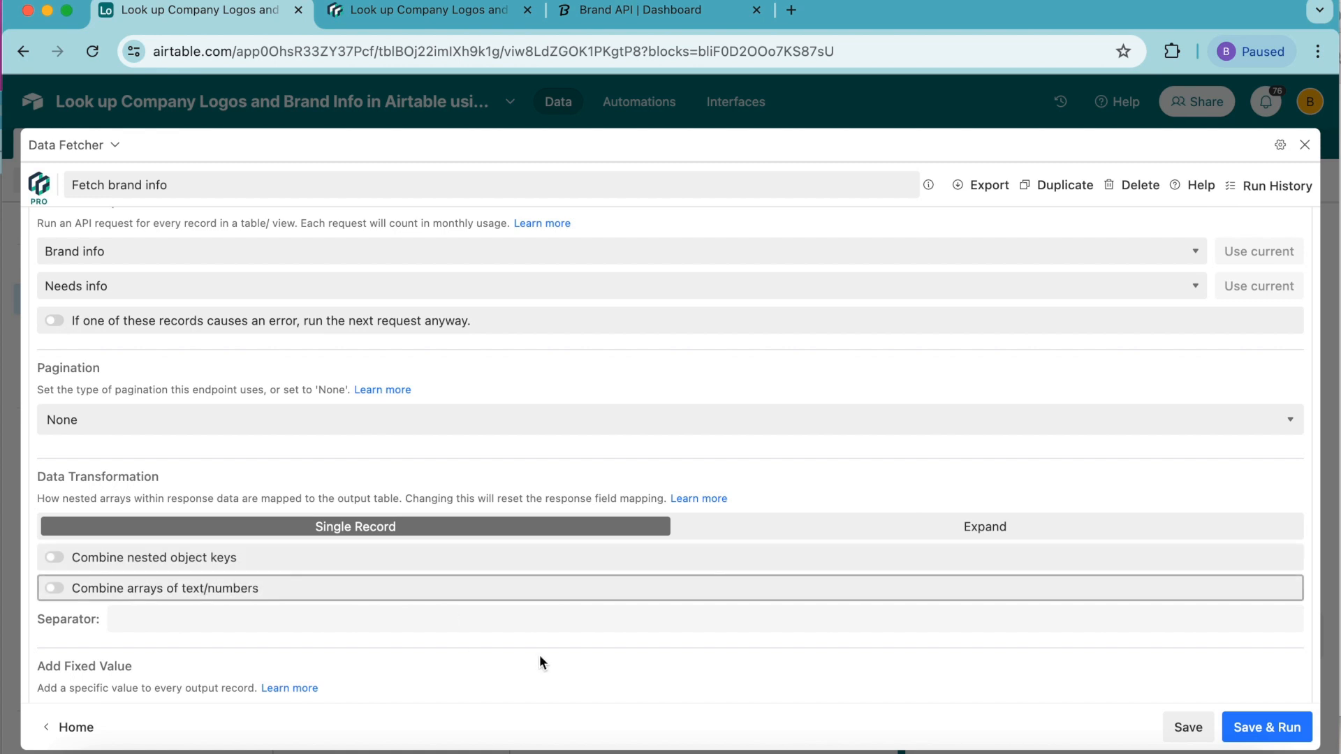
pyautogui.click(1261, 727)
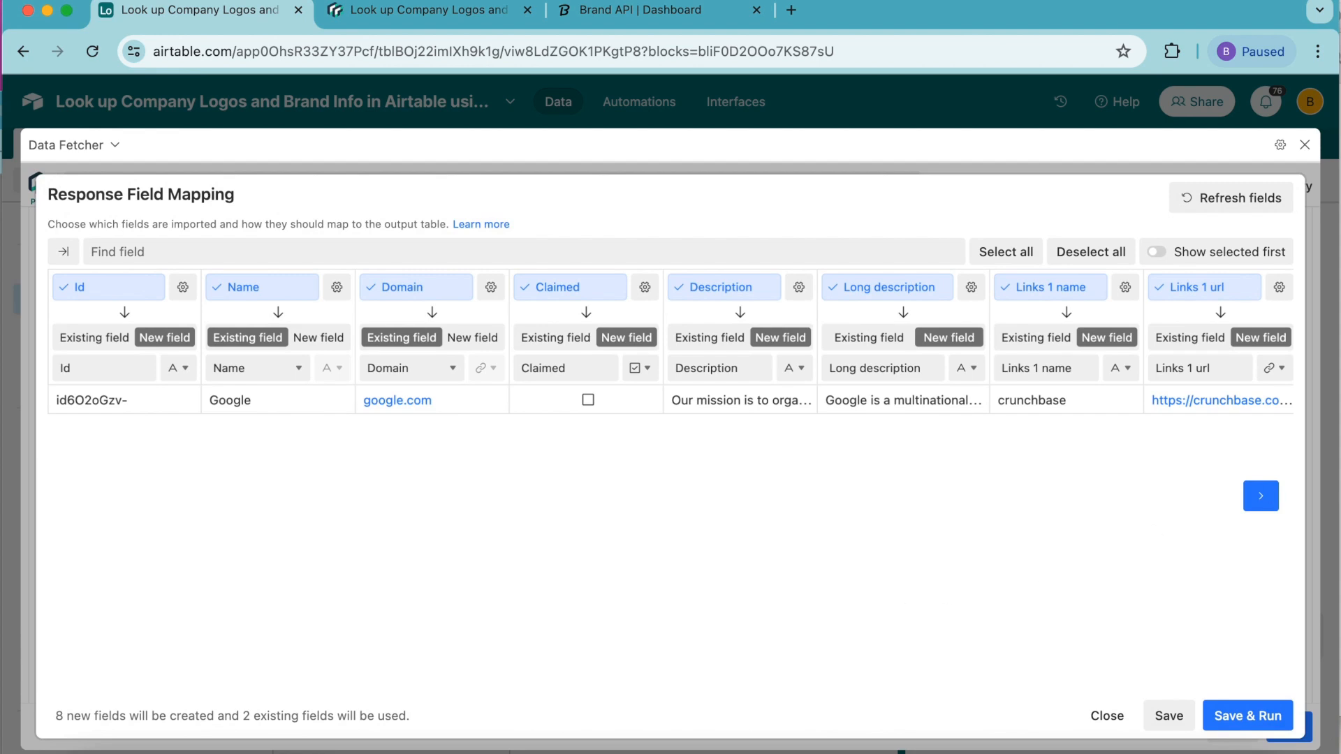
# Step: Deselect all response fields and select only Name for import into the existing Name field
pyautogui.hscroll(5, 974, 516)
pyautogui.hscroll(-5, 975, 519)
pyautogui.click(1081, 260)
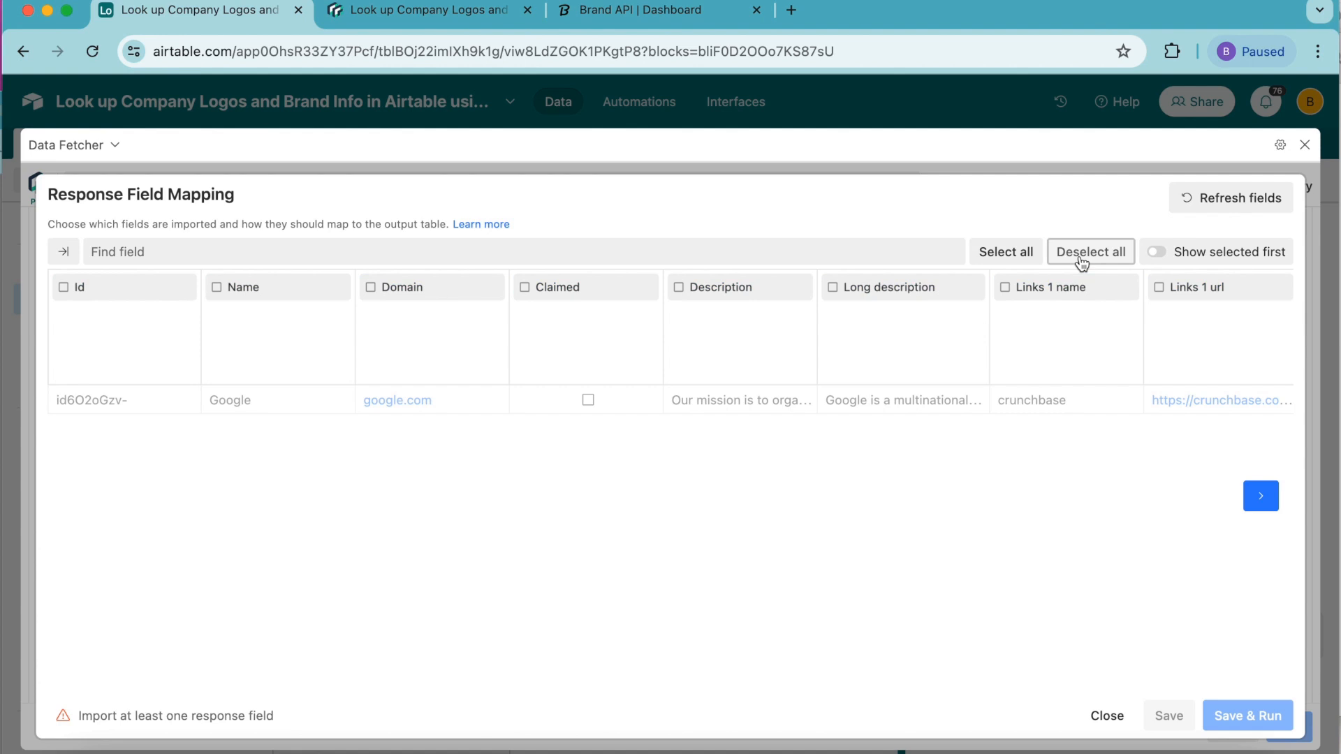
pyautogui.click(216, 288)
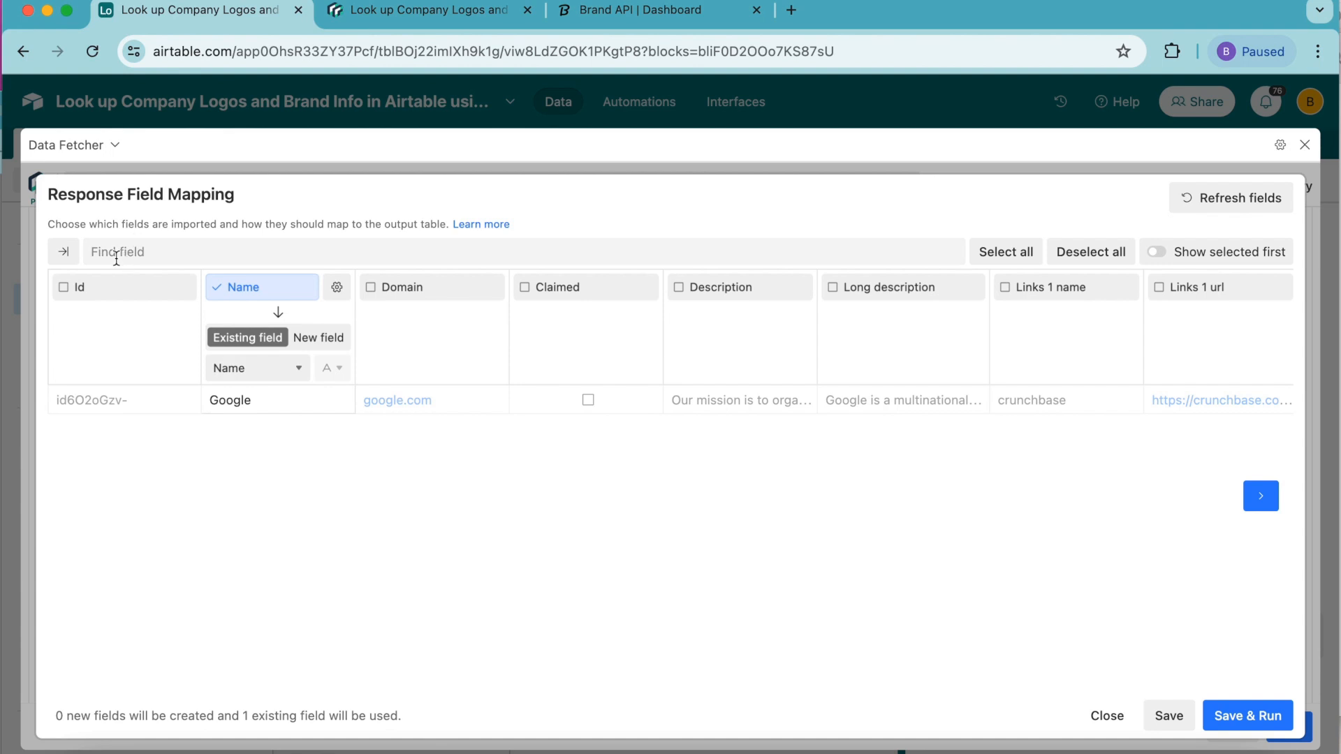
# Step: Find the logo response fields and import "Logos 1 formats 1 src" into a new attachment field named Logo
pyautogui.click(140, 252)
pyautogui.write('logo')
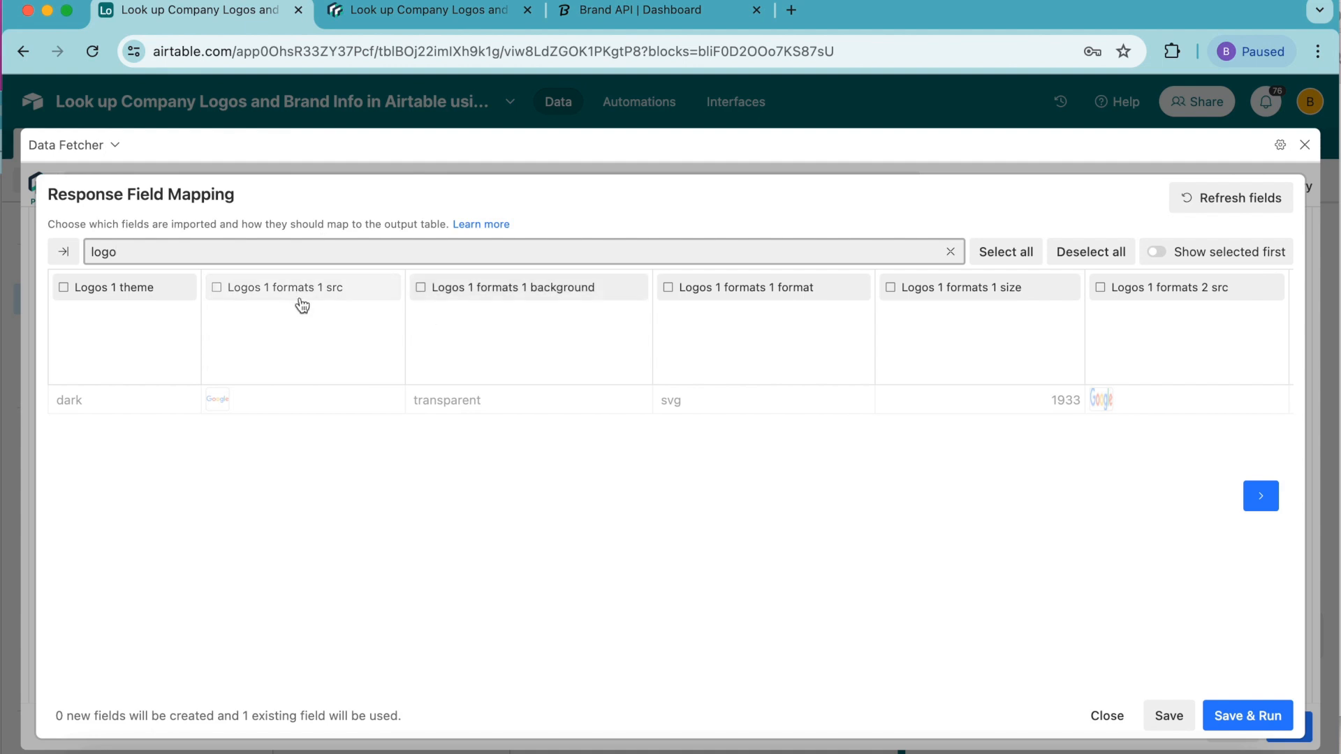
pyautogui.click(217, 289)
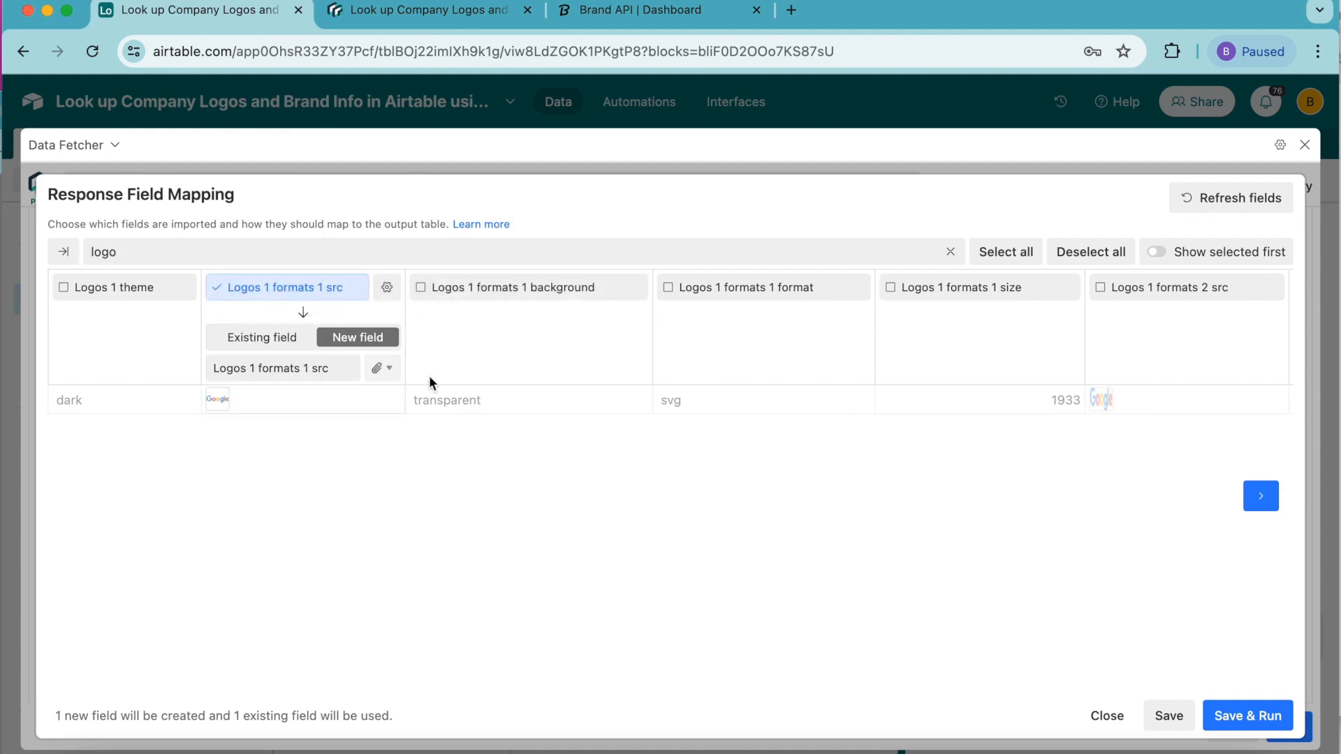
pyautogui.moveTo(240, 368); pyautogui.dragTo(341, 371)
pyautogui.press('BackSpace')
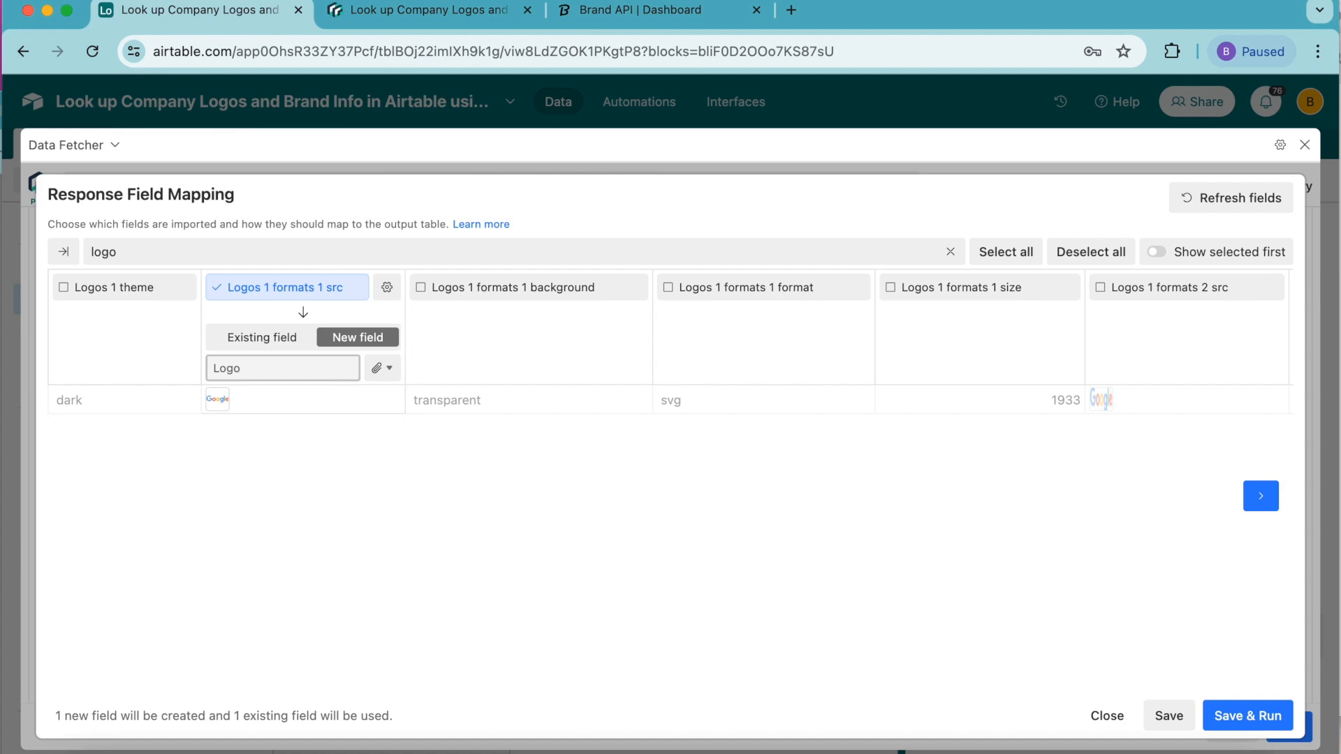
# Step: Find the fonts response fields and import "Fonts 1 name" into a new text field named Font
pyautogui.moveTo(169, 256); pyautogui.dragTo(74, 261)
pyautogui.write('font')
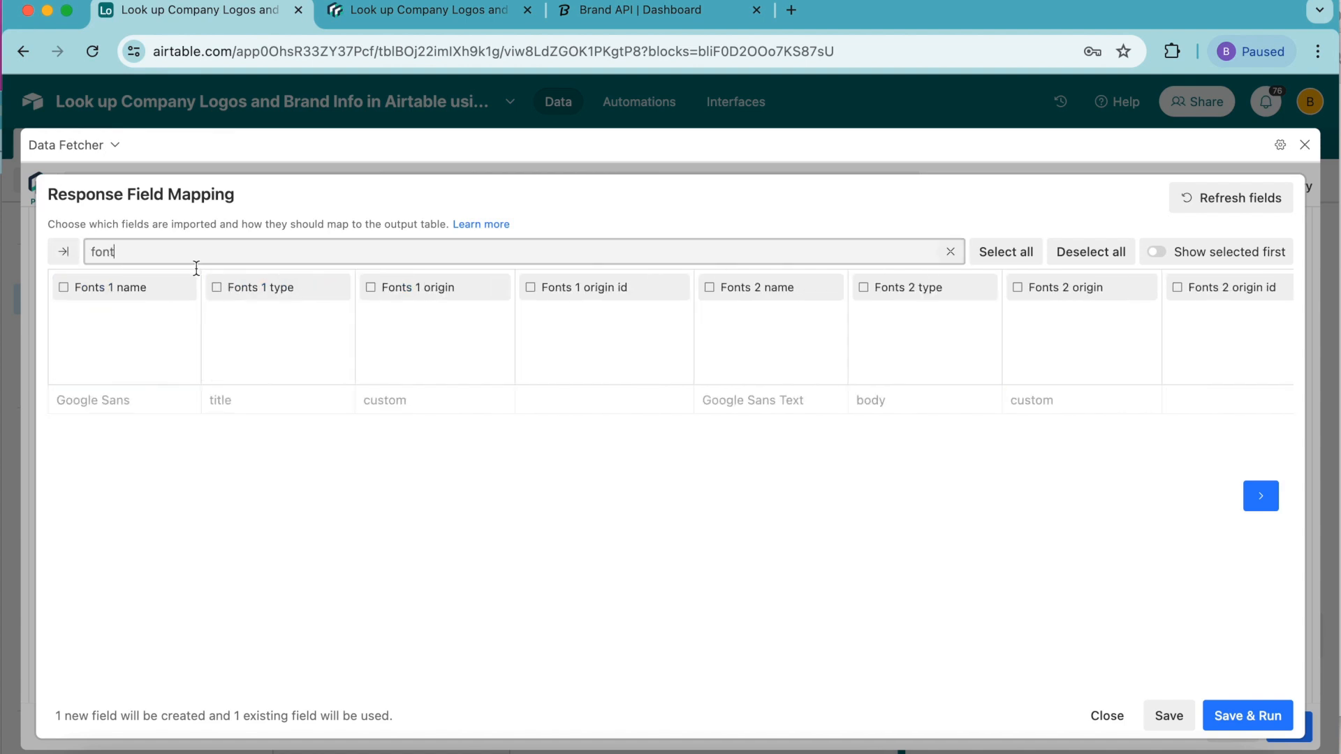
pyautogui.write('s')
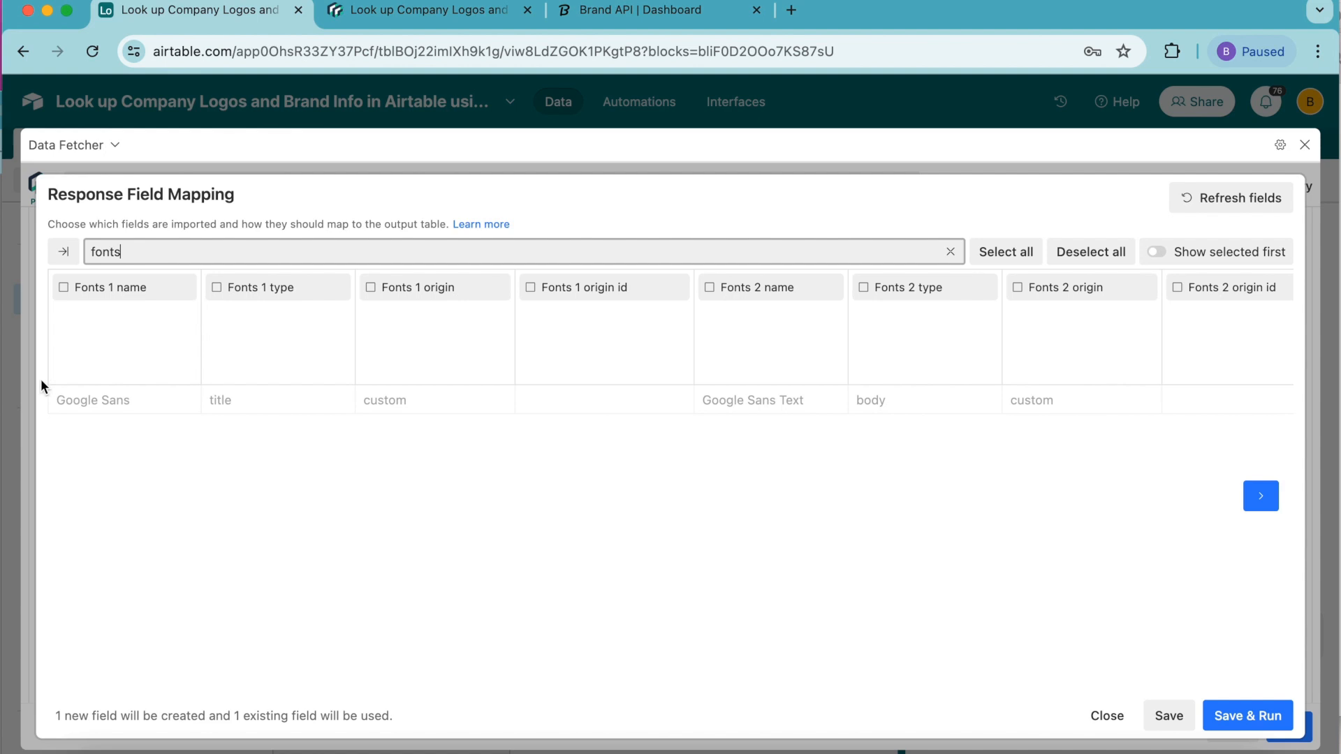
pyautogui.click(87, 288)
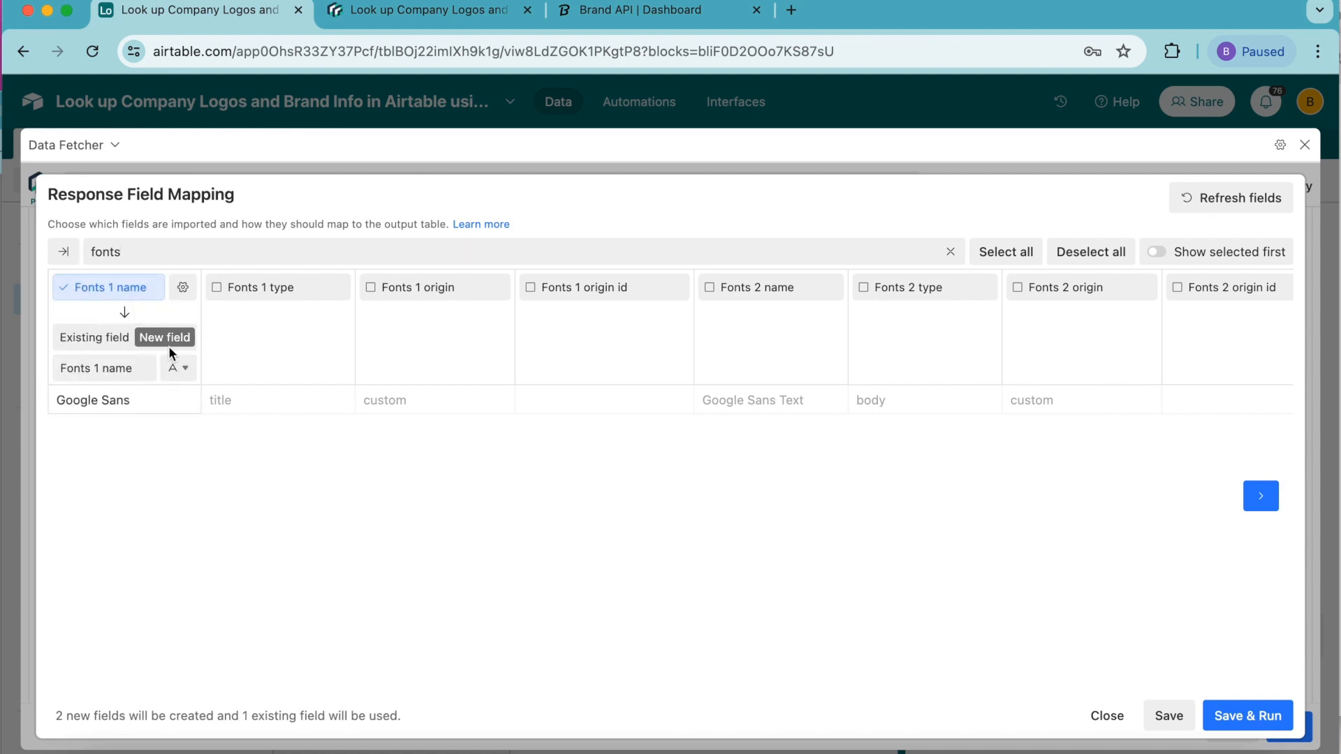
pyautogui.moveTo(84, 368); pyautogui.dragTo(146, 367)
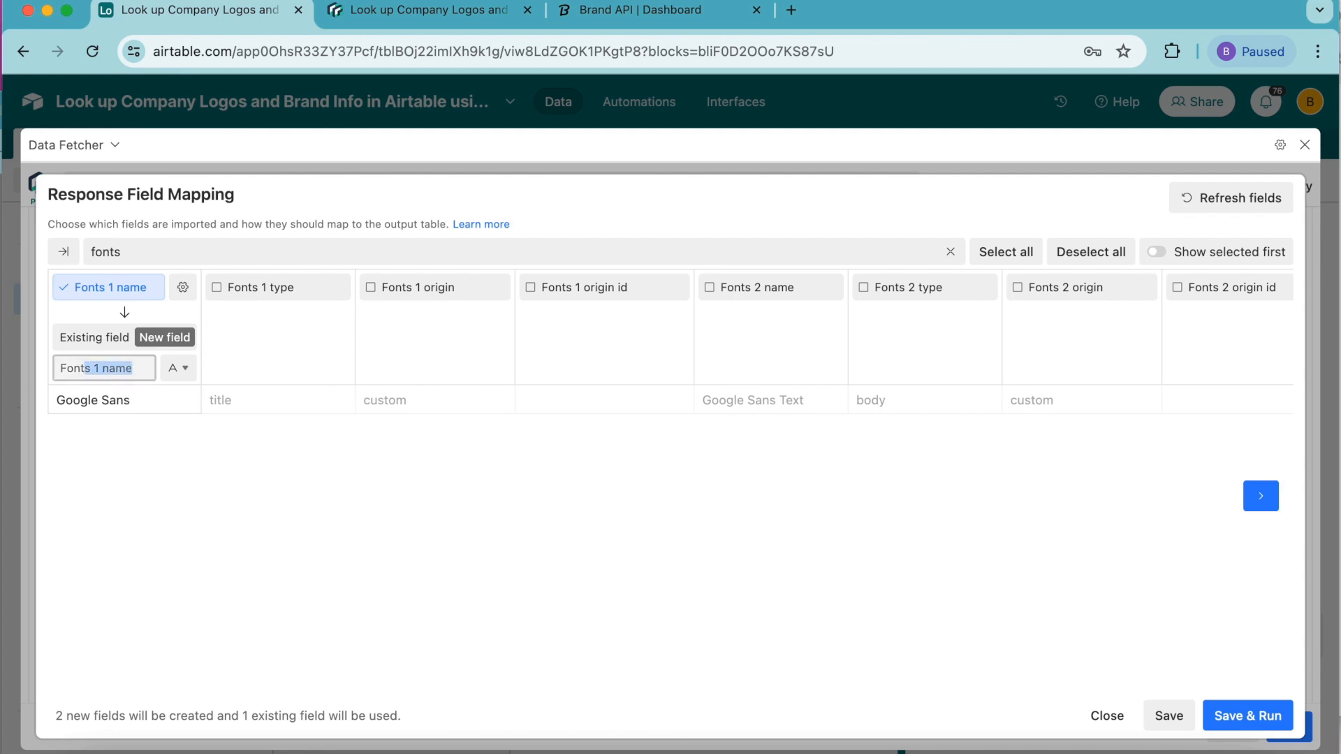
pyautogui.press('BackSpace')
# Step: Save the field mapping and run the request, and show the output table in Grid view with the extension closed
pyautogui.click(1229, 716)
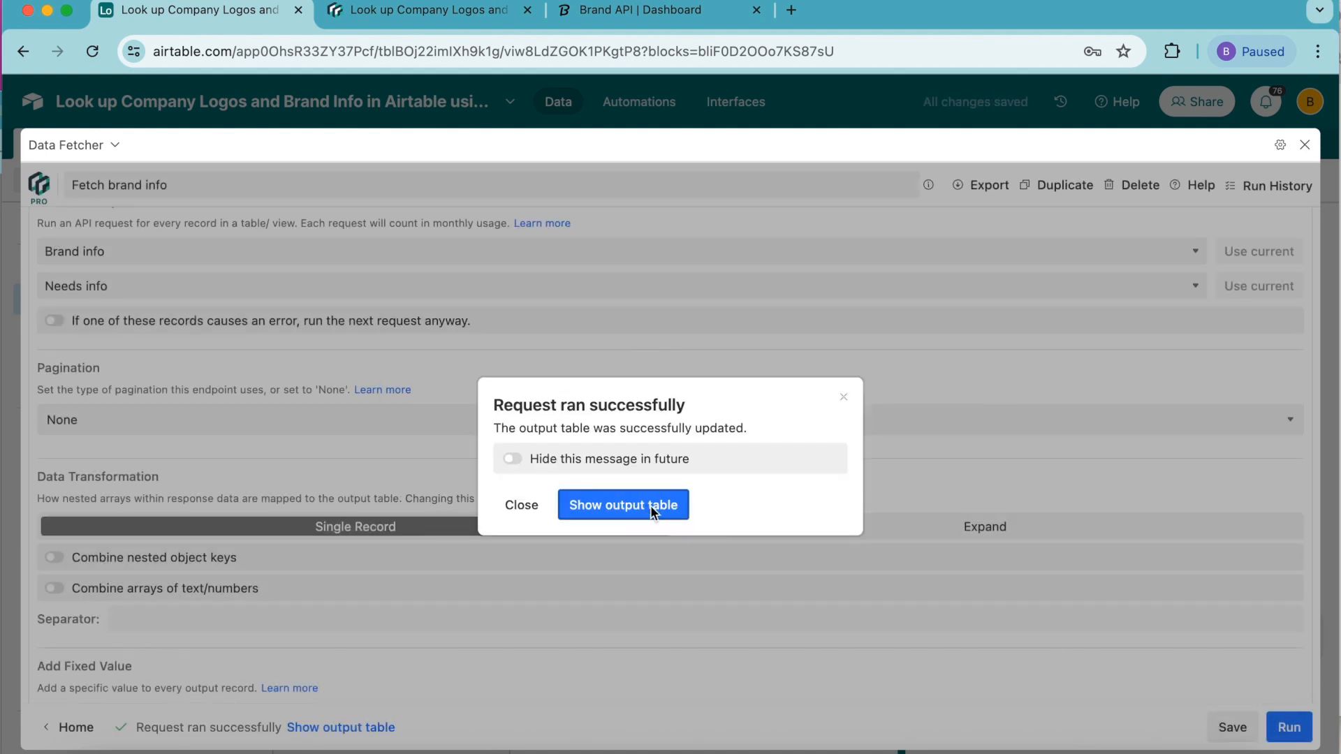
pyautogui.click(657, 515)
pyautogui.click(1316, 144)
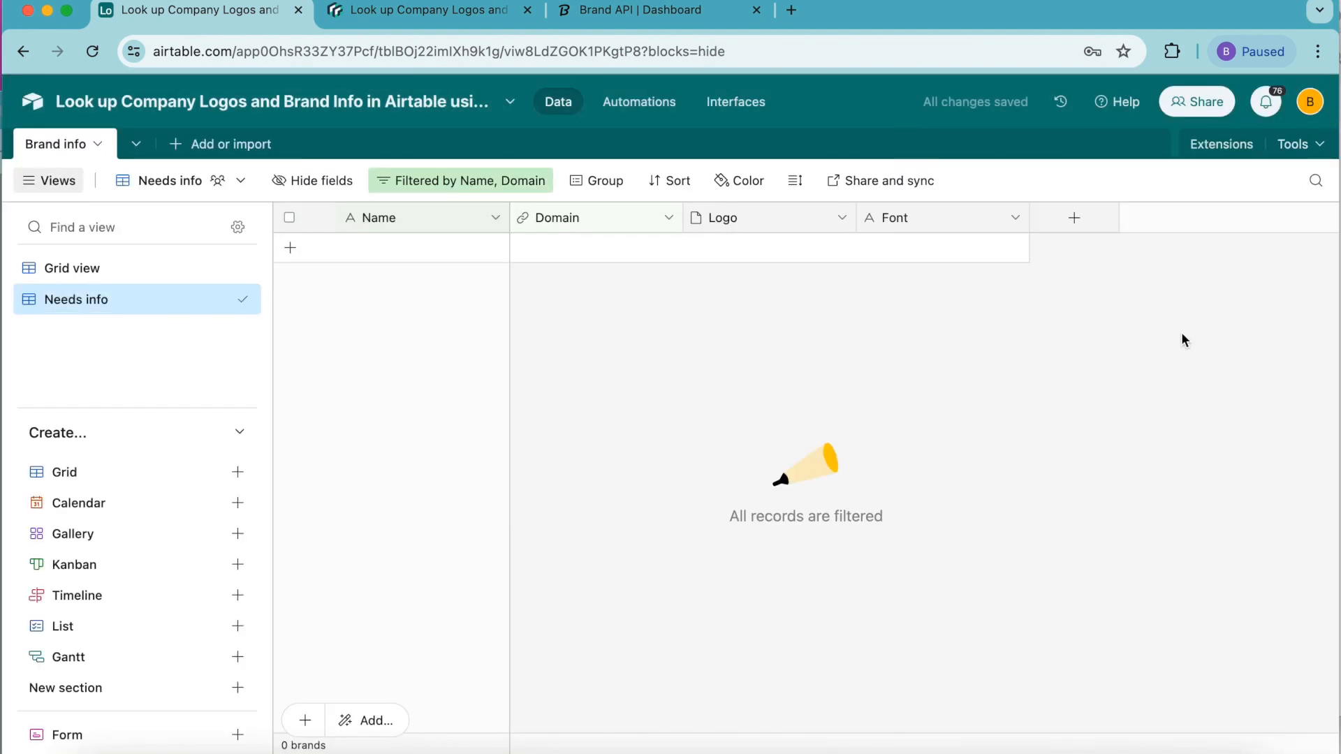
pyautogui.click(119, 273)
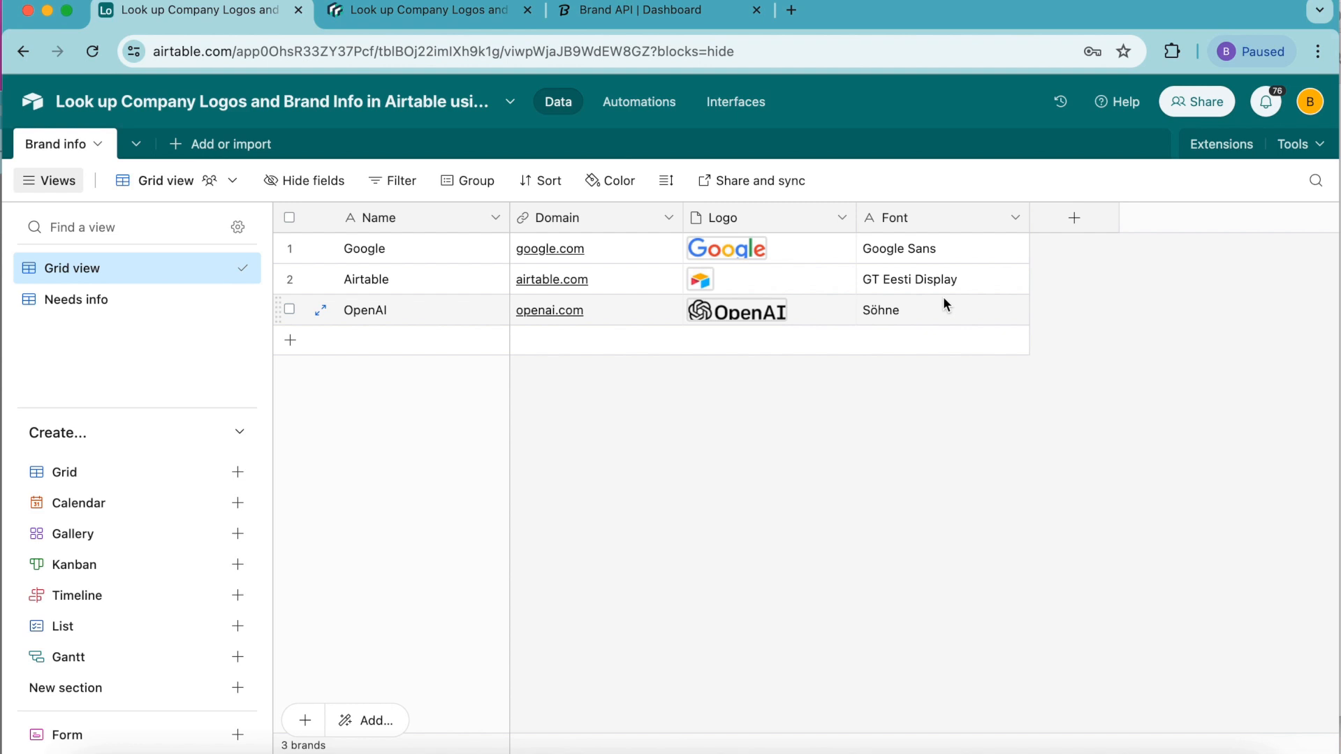
# Step: Review the Data Fetcher tutorial page down to its section on looking up brand info automatically, and return to the Airtable base
pyautogui.click(477, 12)
pyautogui.scroll(15, 566, 204)
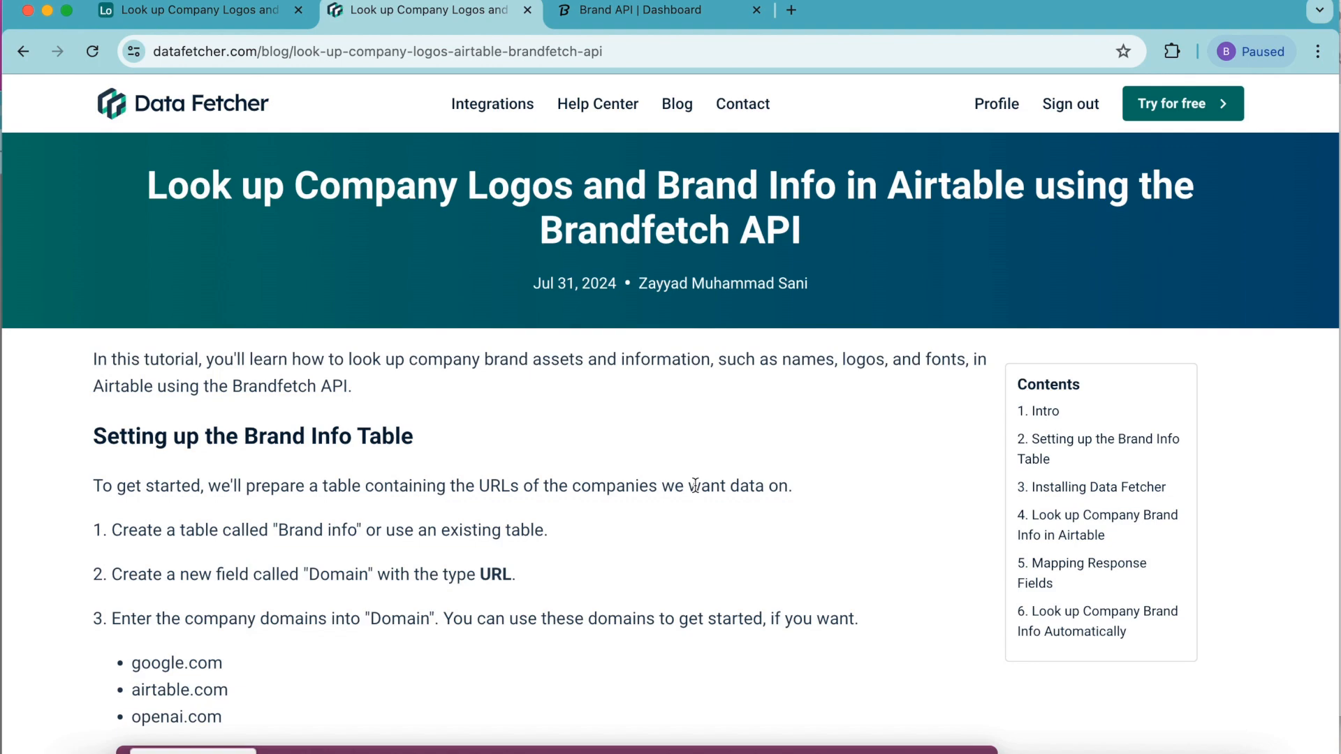
pyautogui.scroll(-15, 695, 484)
pyautogui.scroll(-20, 695, 485)
pyautogui.scroll(-20, 695, 489)
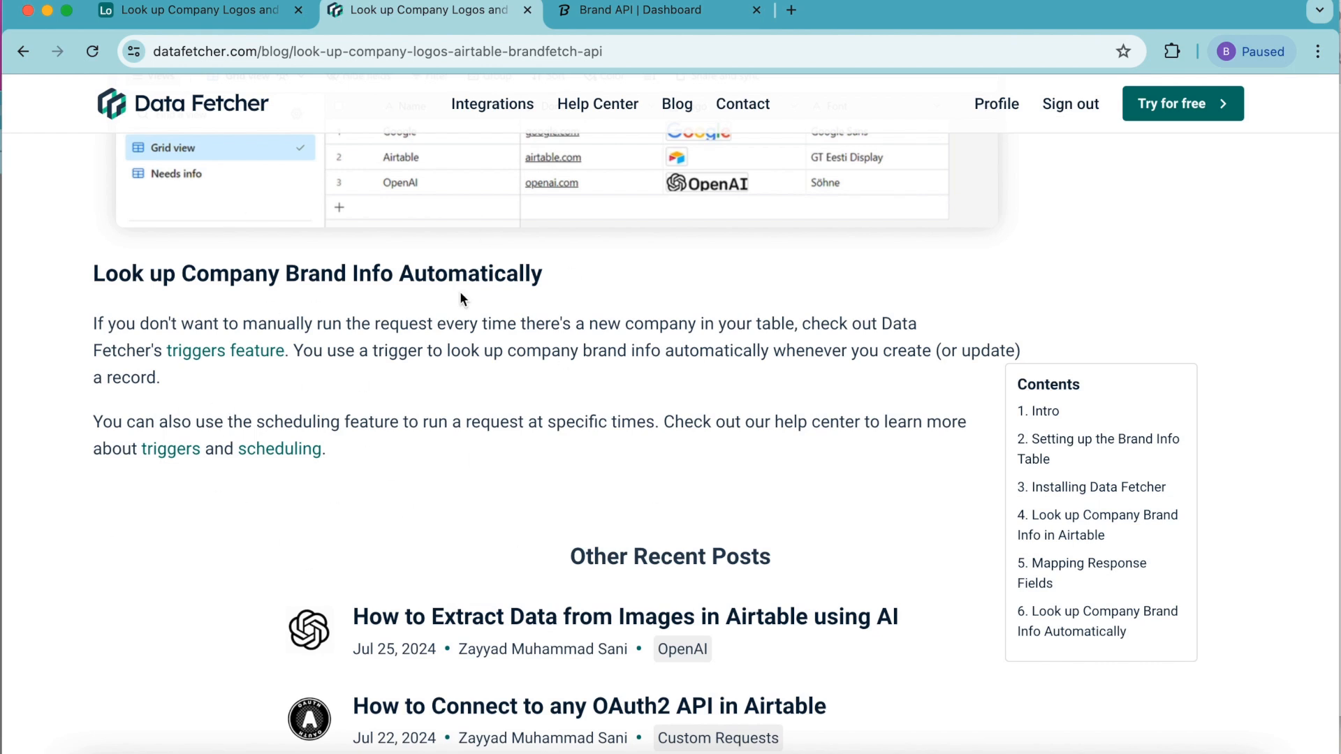
pyautogui.click(219, 11)
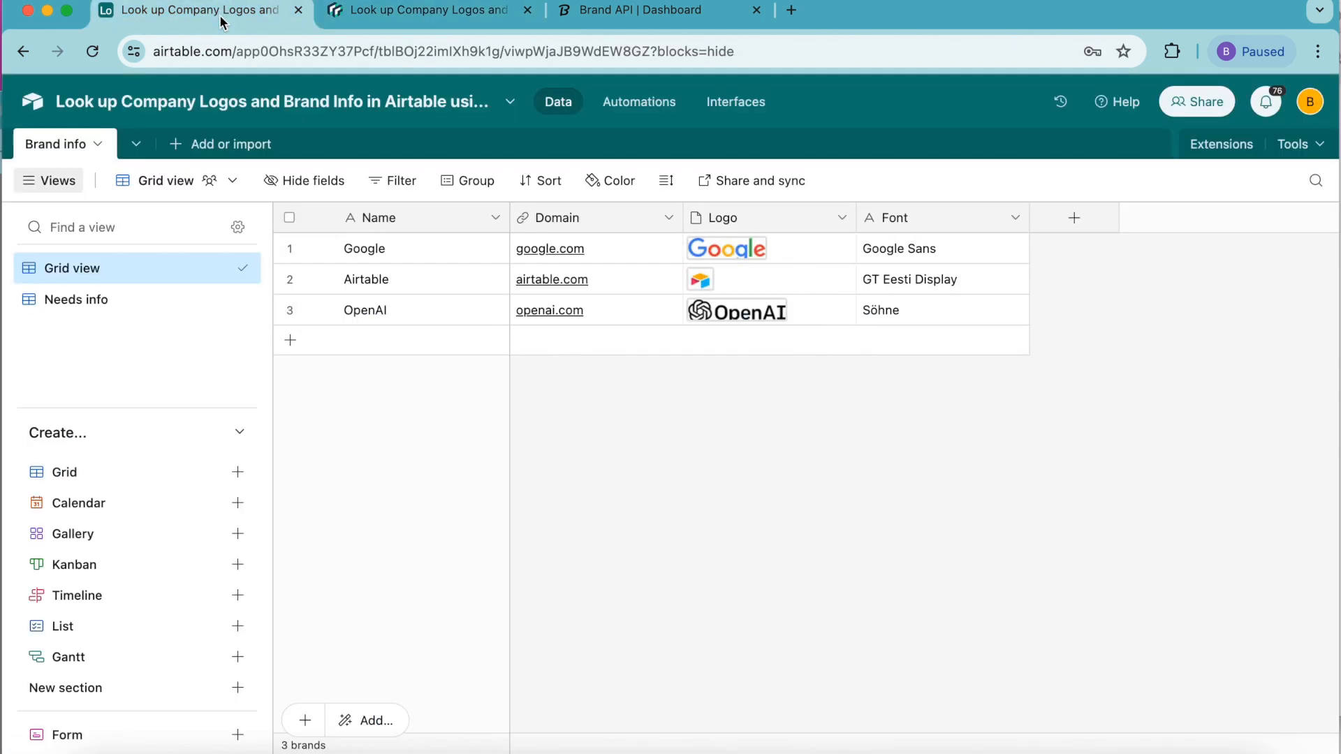